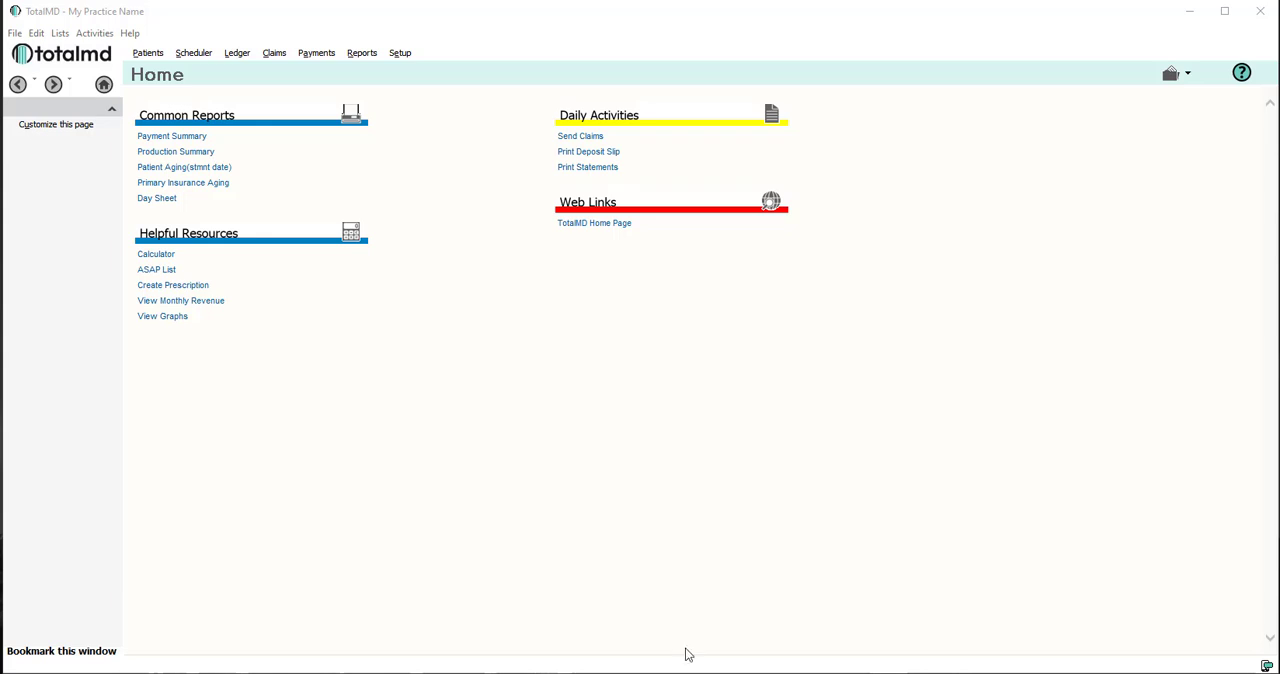
# Step: Open the ledger and load the existing patient's chart
pyautogui.click(98, 36)
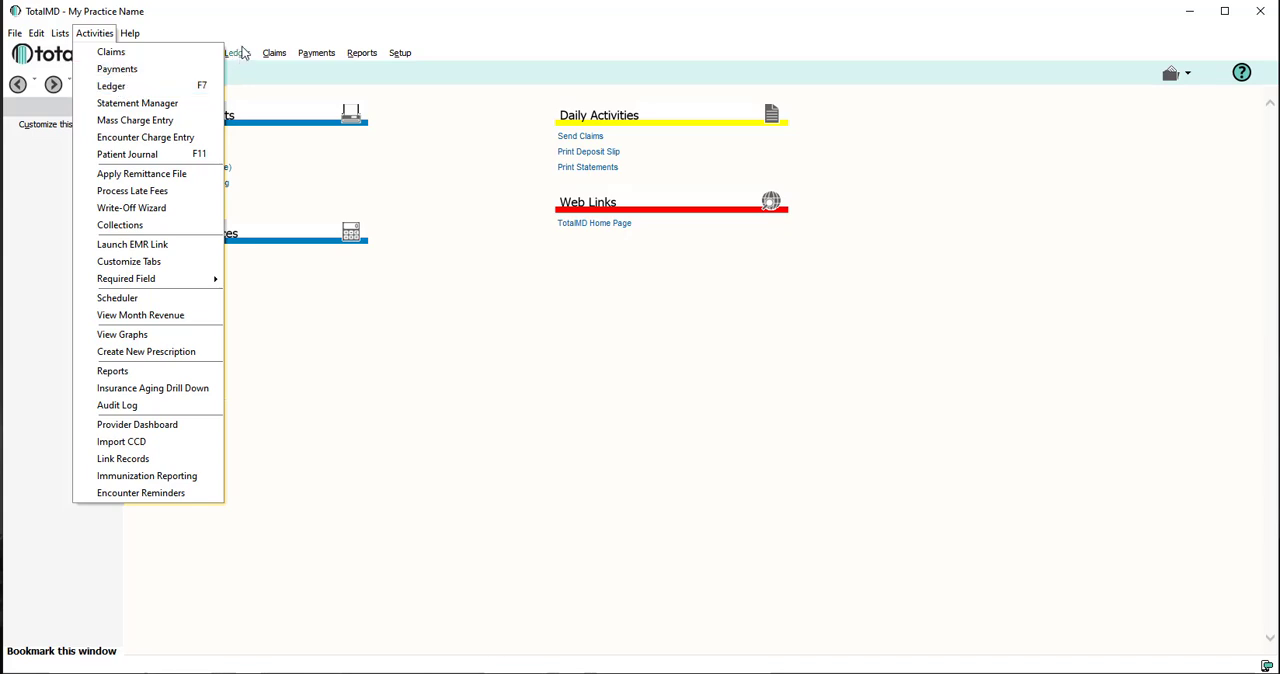
pyautogui.click(255, 28)
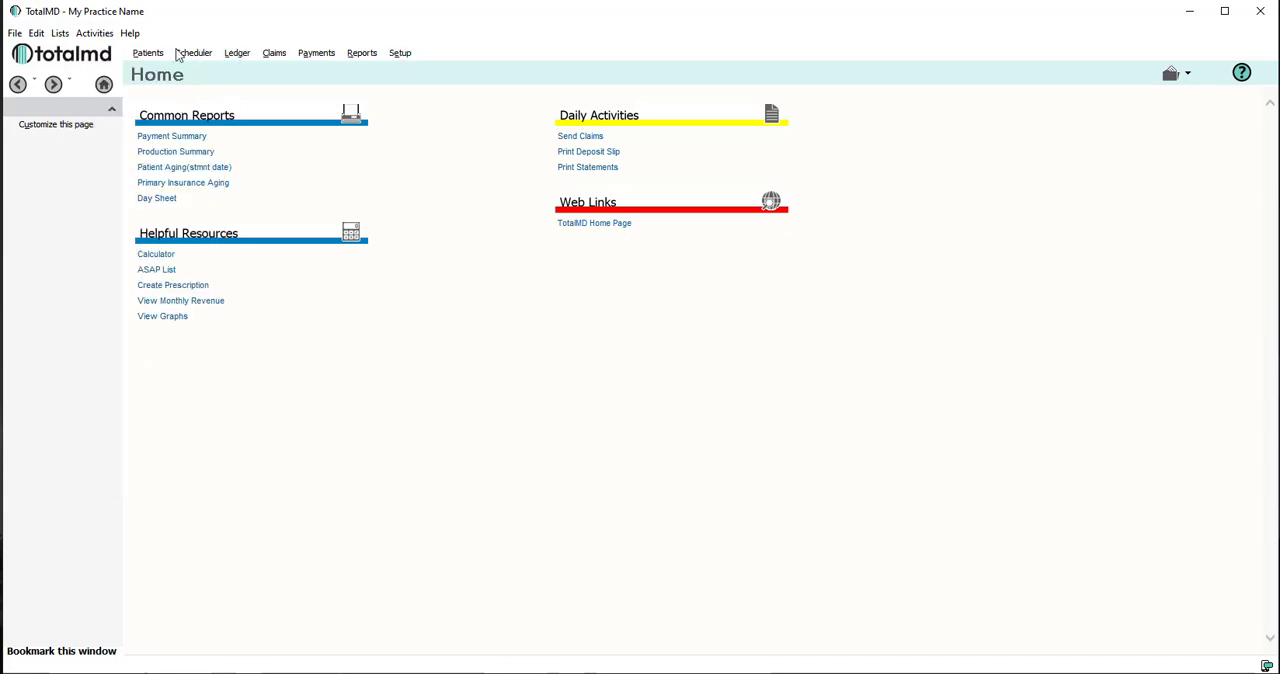
pyautogui.click(237, 55)
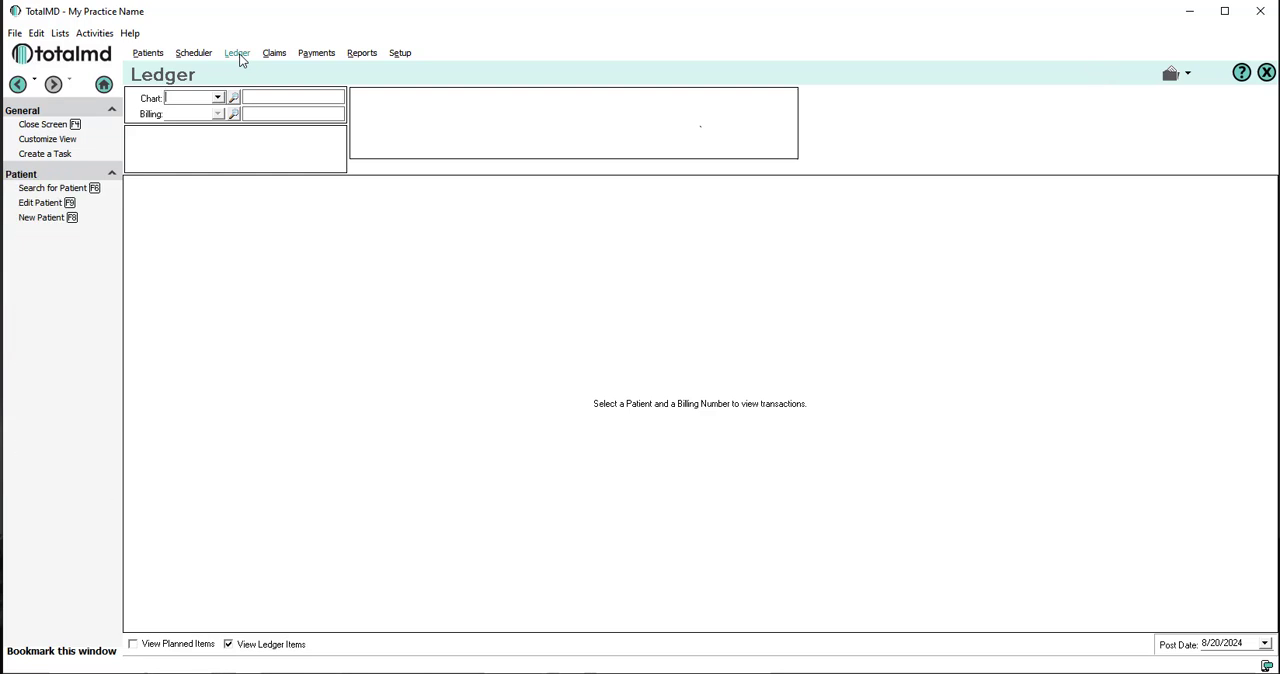
pyautogui.click(217, 97)
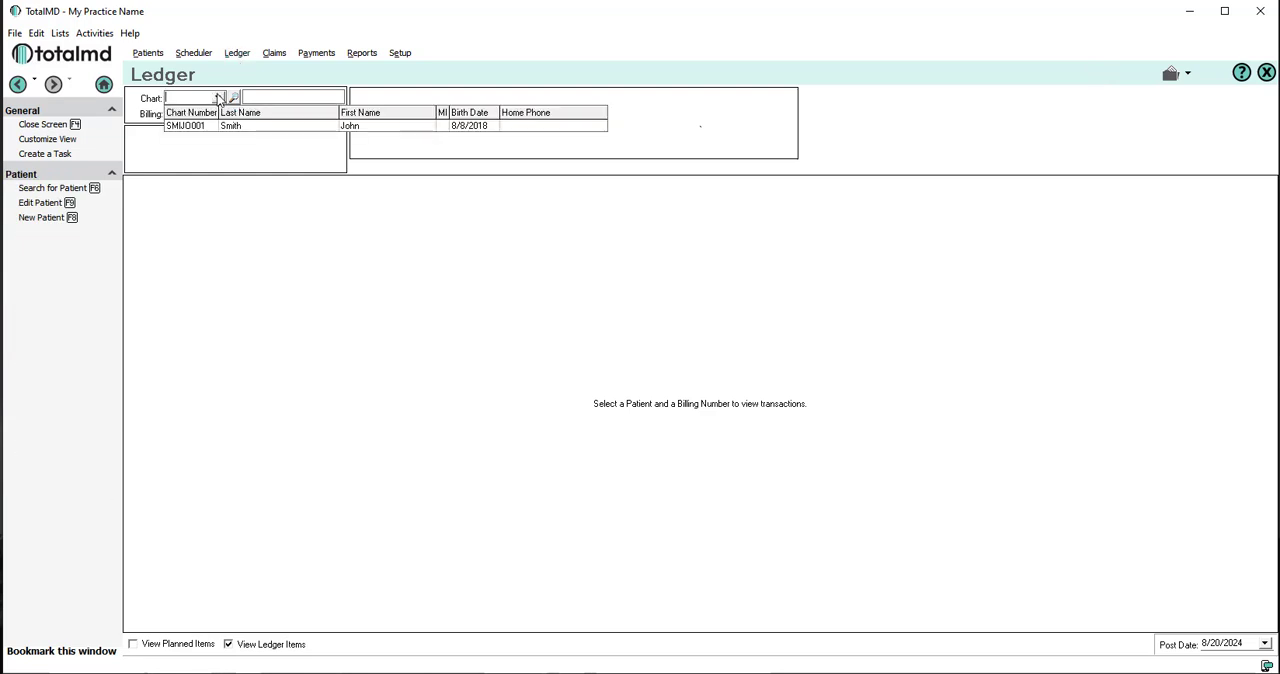
pyautogui.click(229, 127)
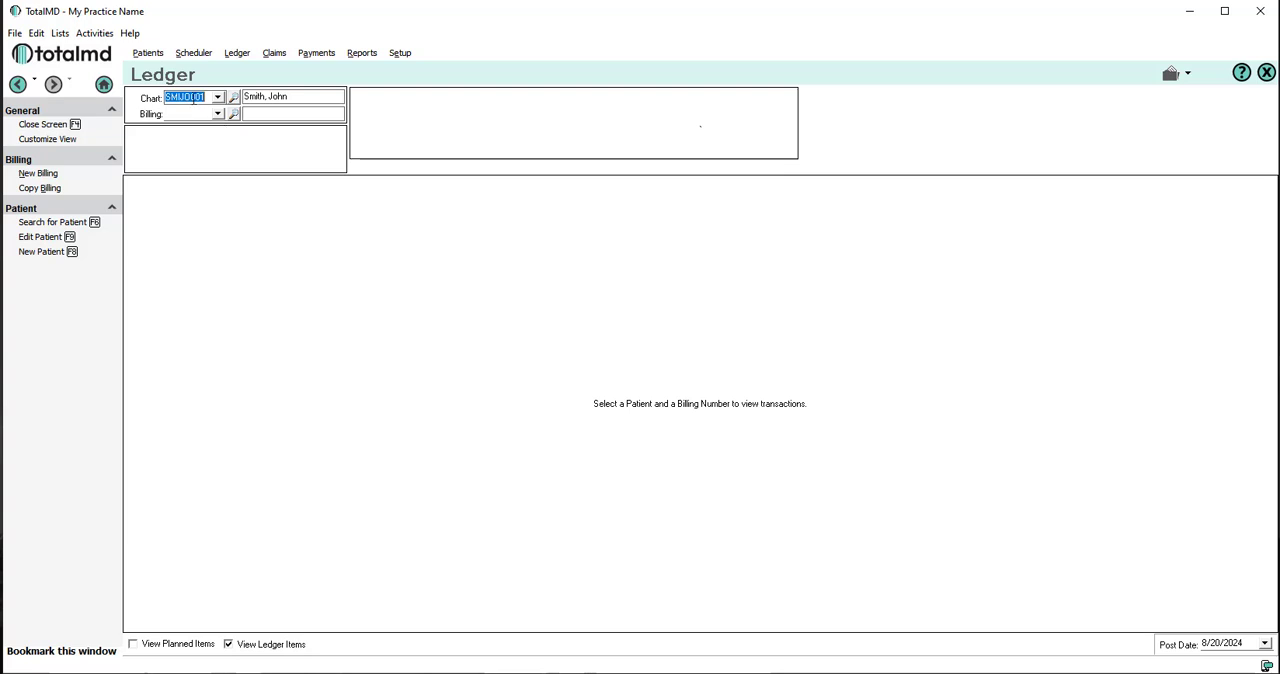
pyautogui.rightClick(193, 98)
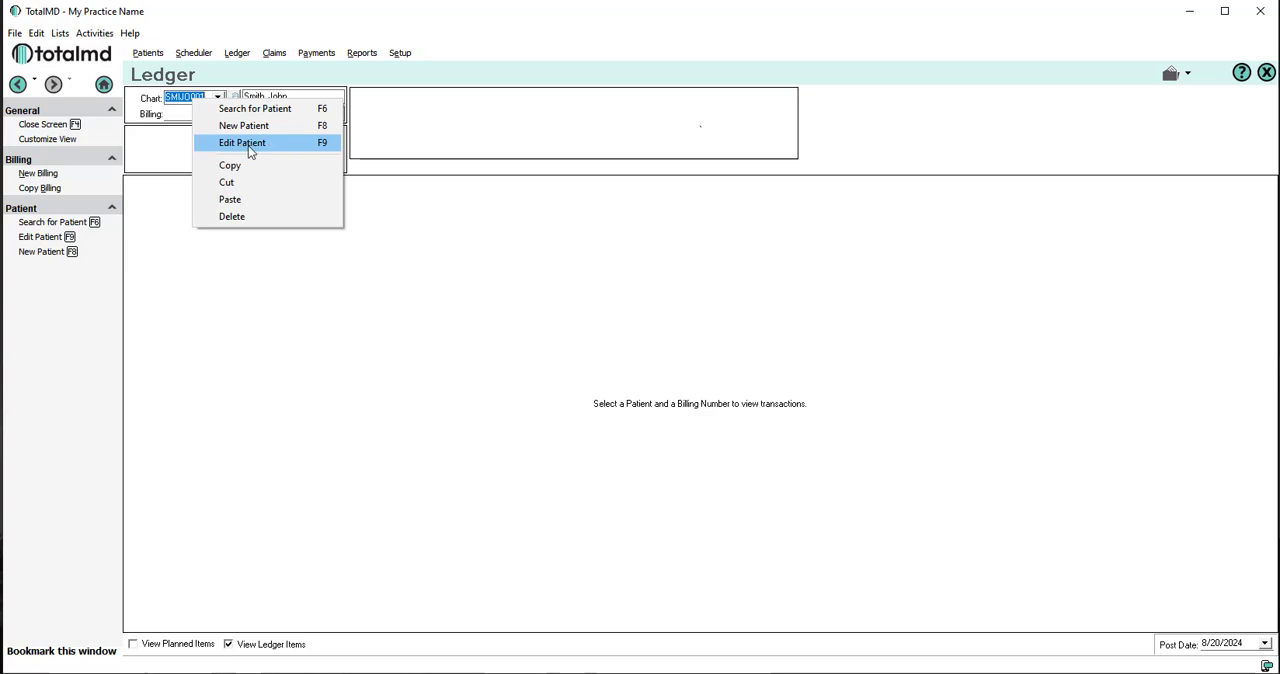
pyautogui.press('Escape')
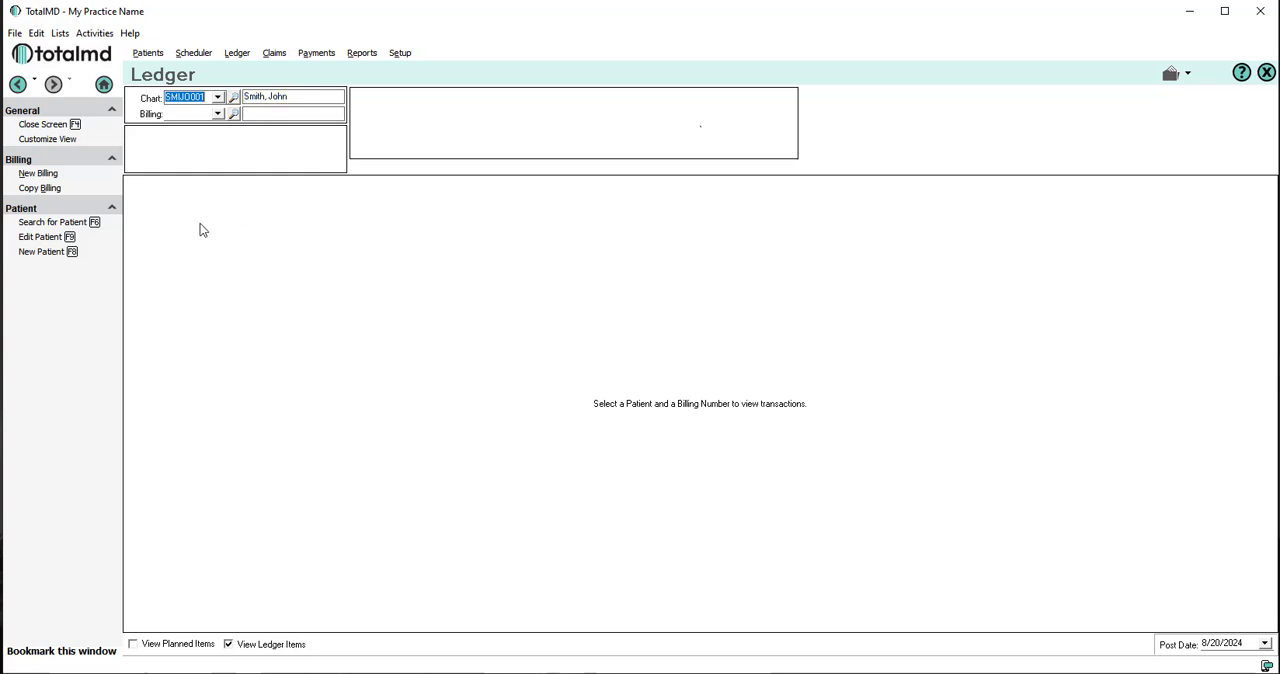
# Step: Create a new billing for the patient and enter an Office Visit charge with code 99213
pyautogui.click(37, 174)
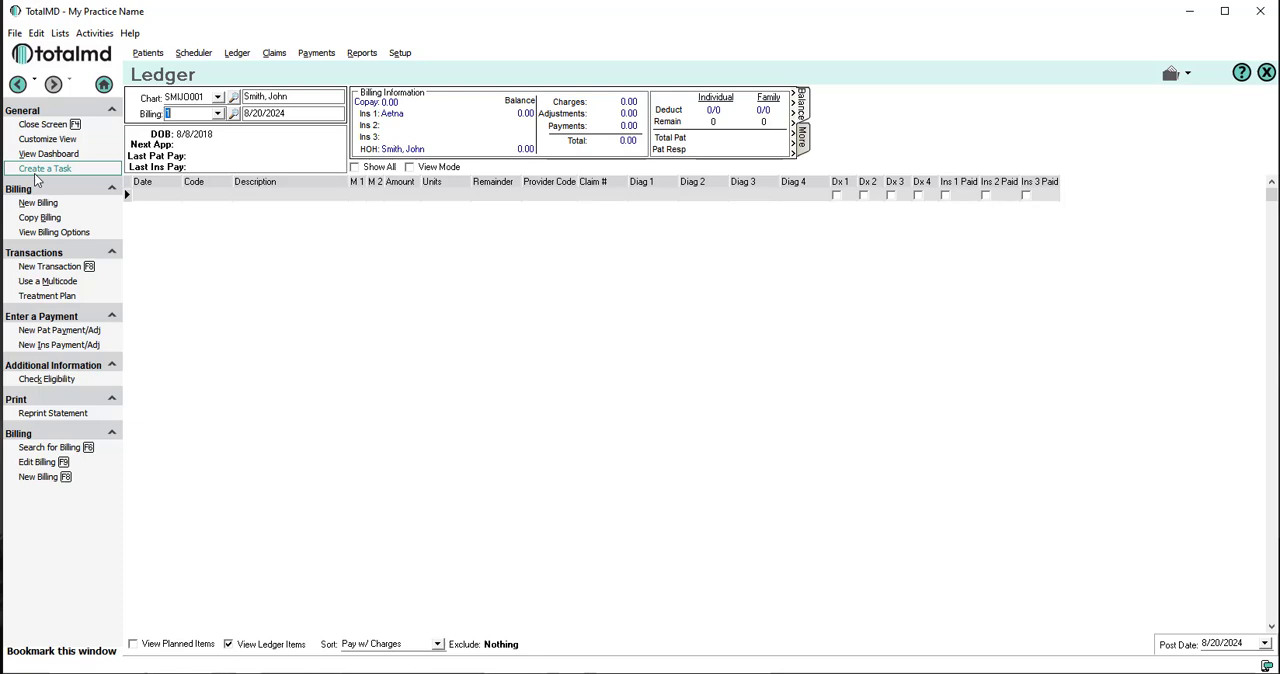
pyautogui.click(282, 197)
pyautogui.click(214, 196)
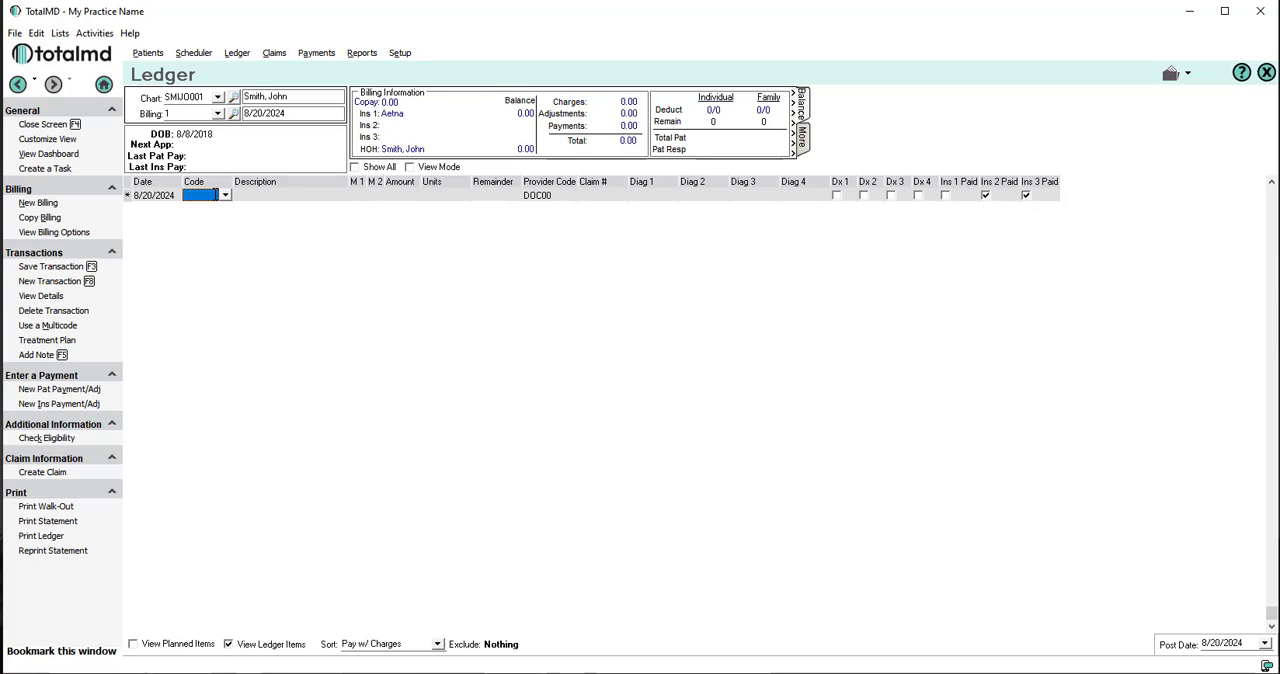
pyautogui.write('99213')
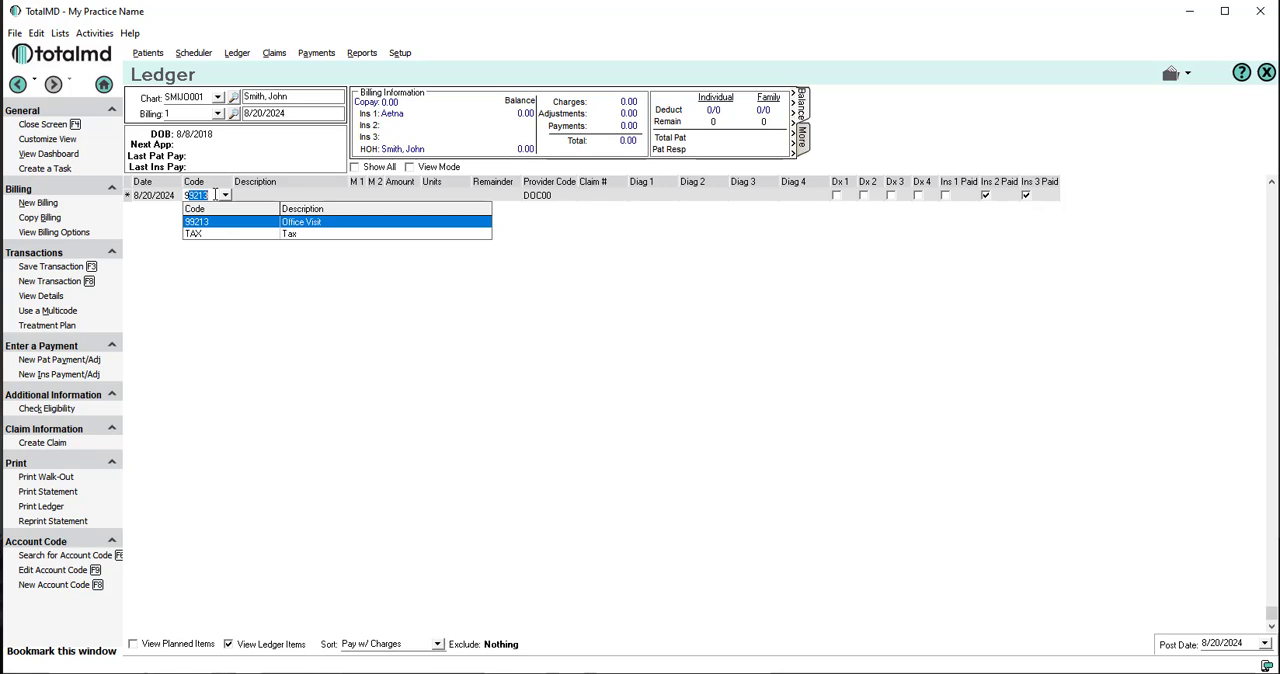
pyautogui.press('Return')
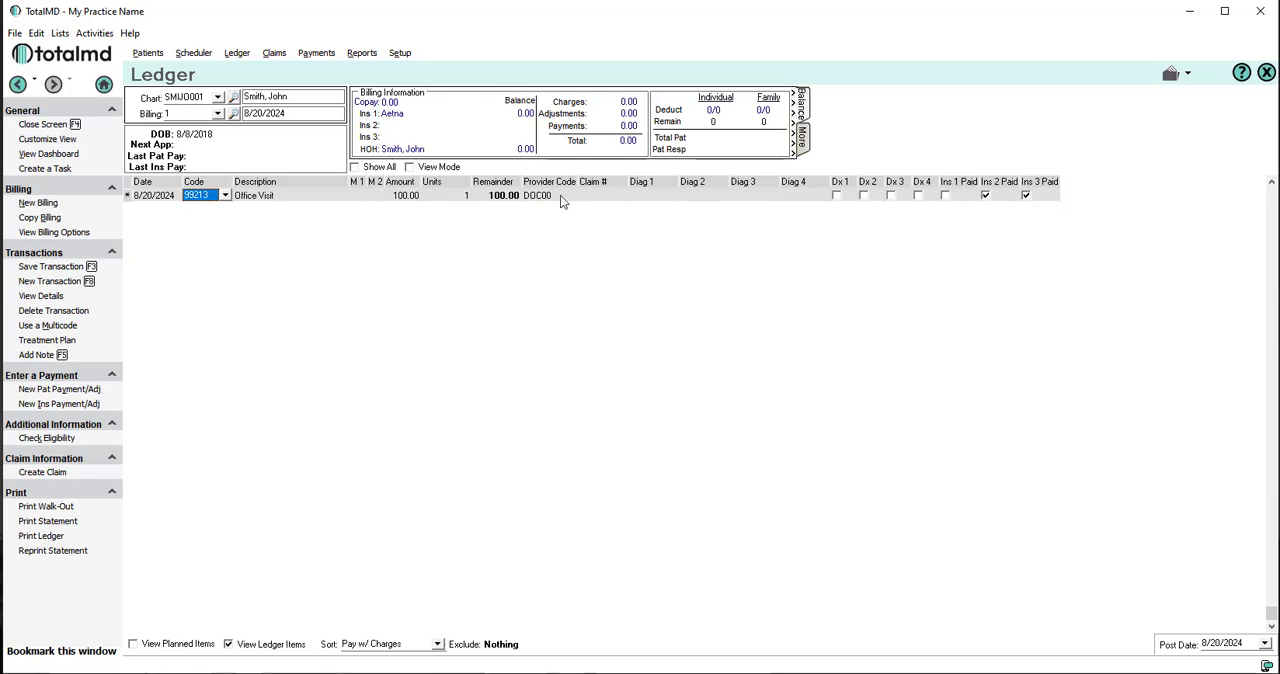
# Step: Set the Office Visit charge's first diagnosis to R50.9 (Fever) and save the transaction
pyautogui.click(654, 195)
pyautogui.click(671, 195)
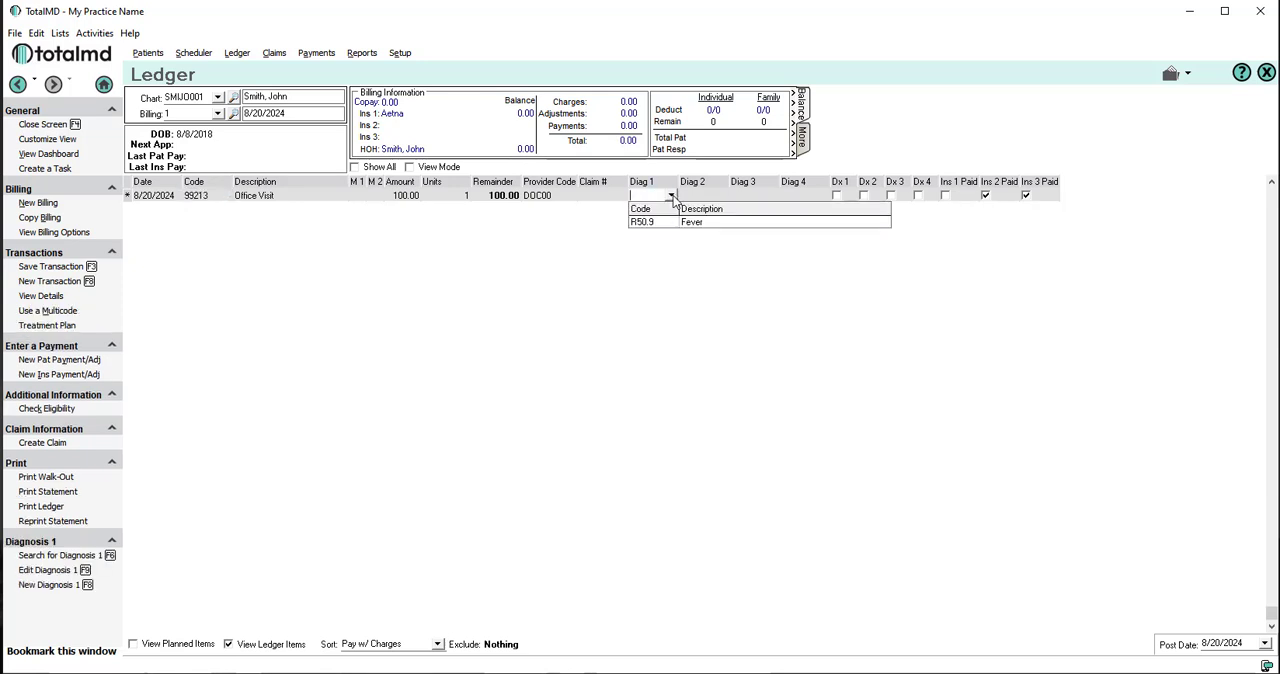
pyautogui.click(640, 222)
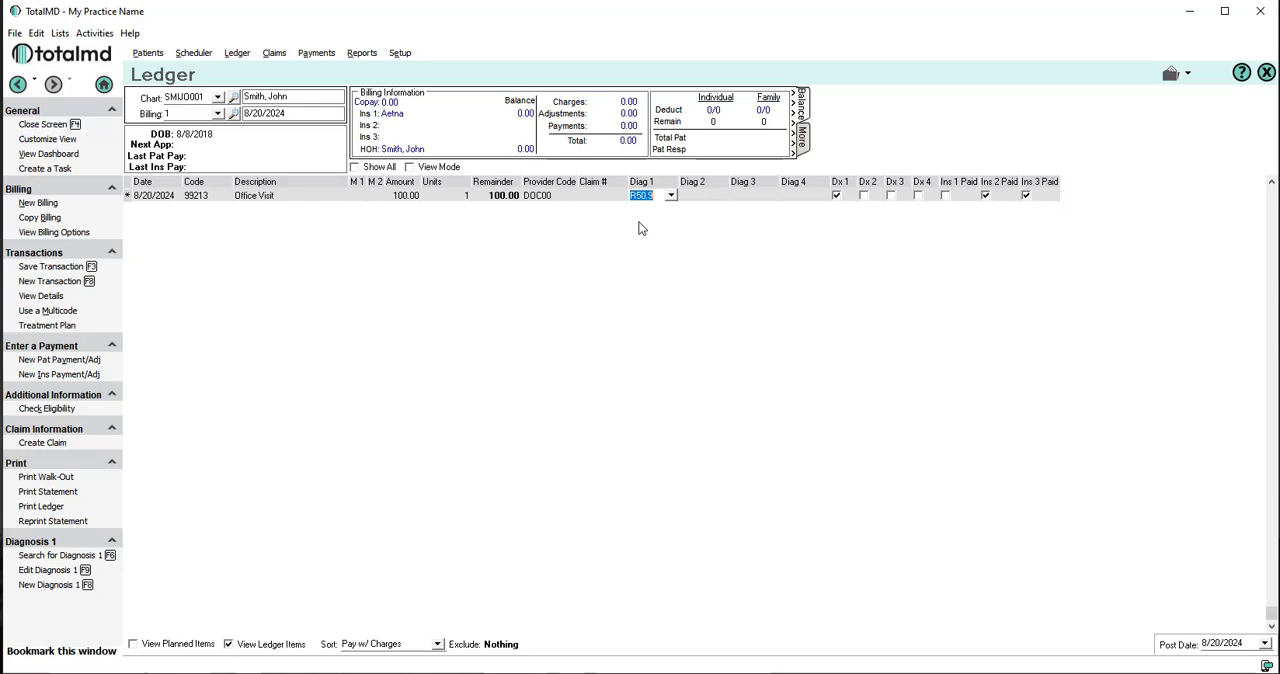
pyautogui.press('F3')
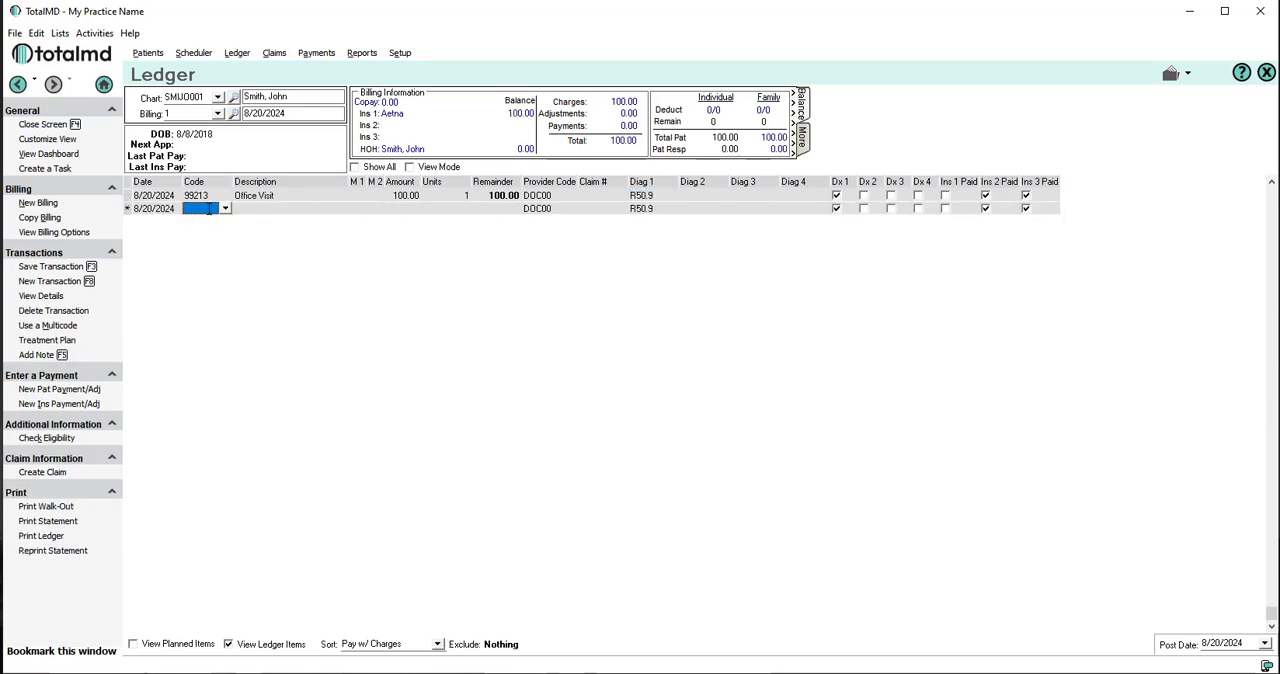
# Step: Create and save service code 97124 from the second charge line, with description Massage and type Fee for Service
pyautogui.click(225, 208)
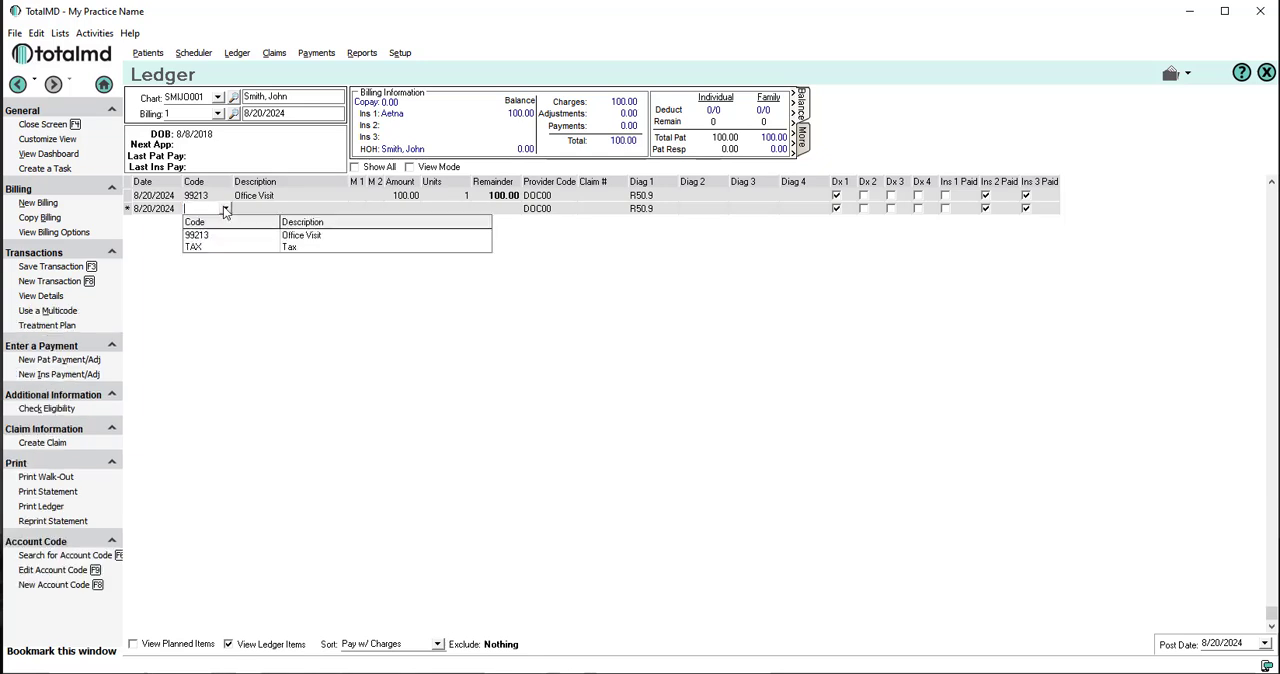
pyautogui.rightClick(201, 208)
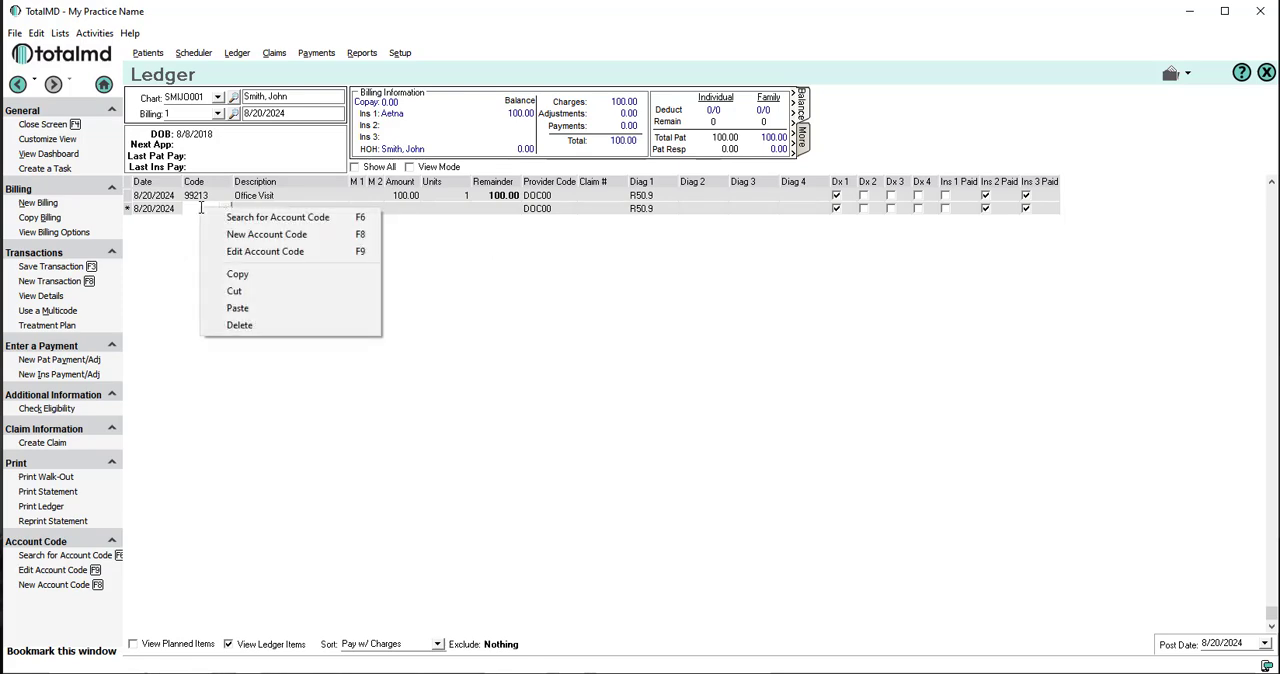
pyautogui.click(235, 235)
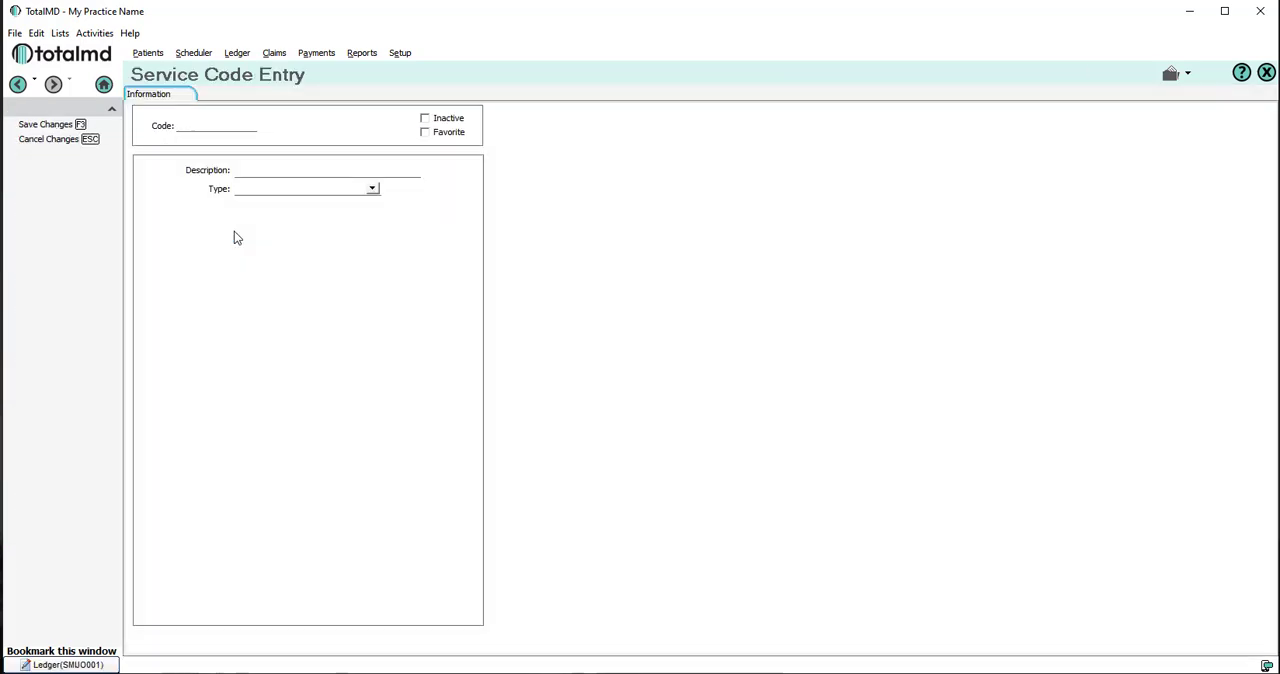
pyautogui.click(200, 124)
pyautogui.write('9')
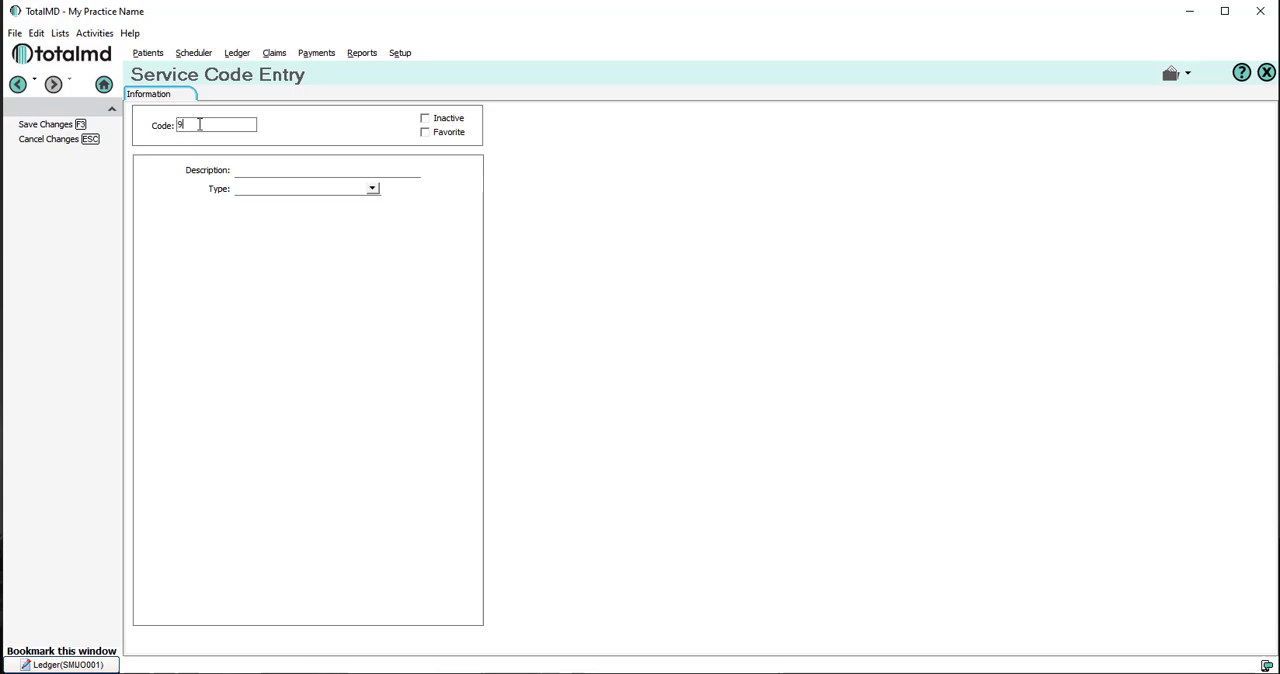
pyautogui.write('7124')
pyautogui.click(240, 169)
pyautogui.write('Massage')
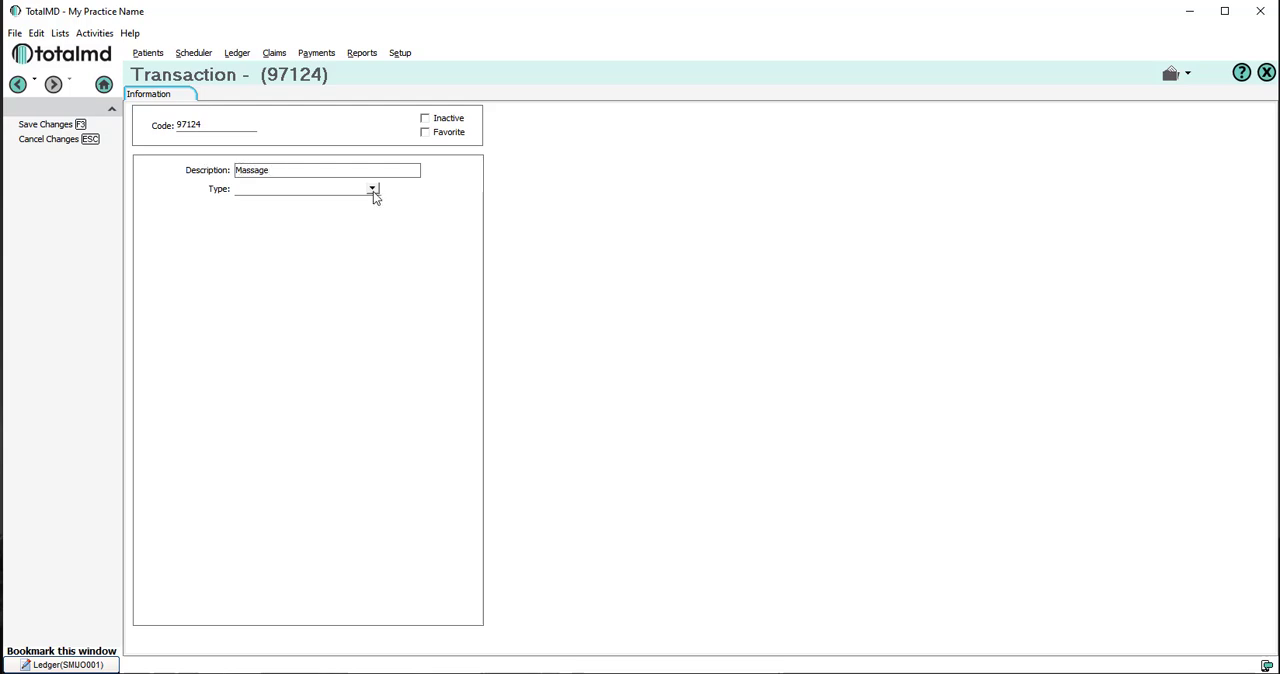
pyautogui.click(373, 189)
pyautogui.click(246, 201)
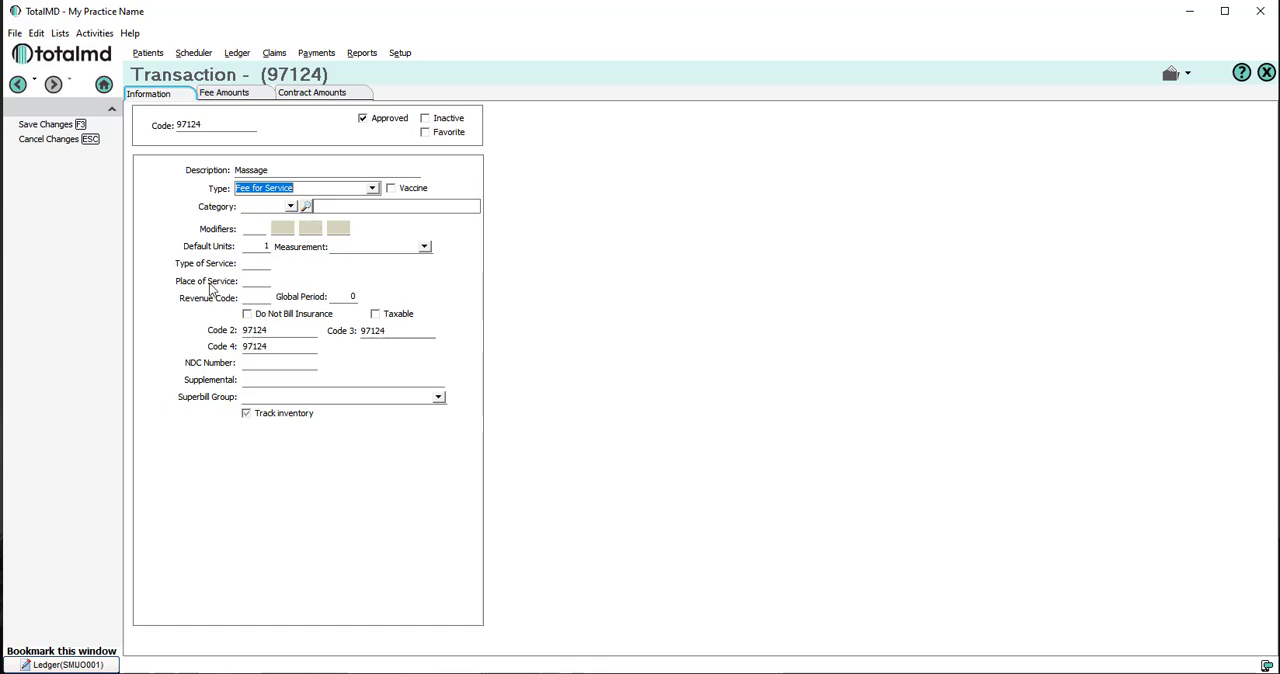
pyautogui.click(47, 125)
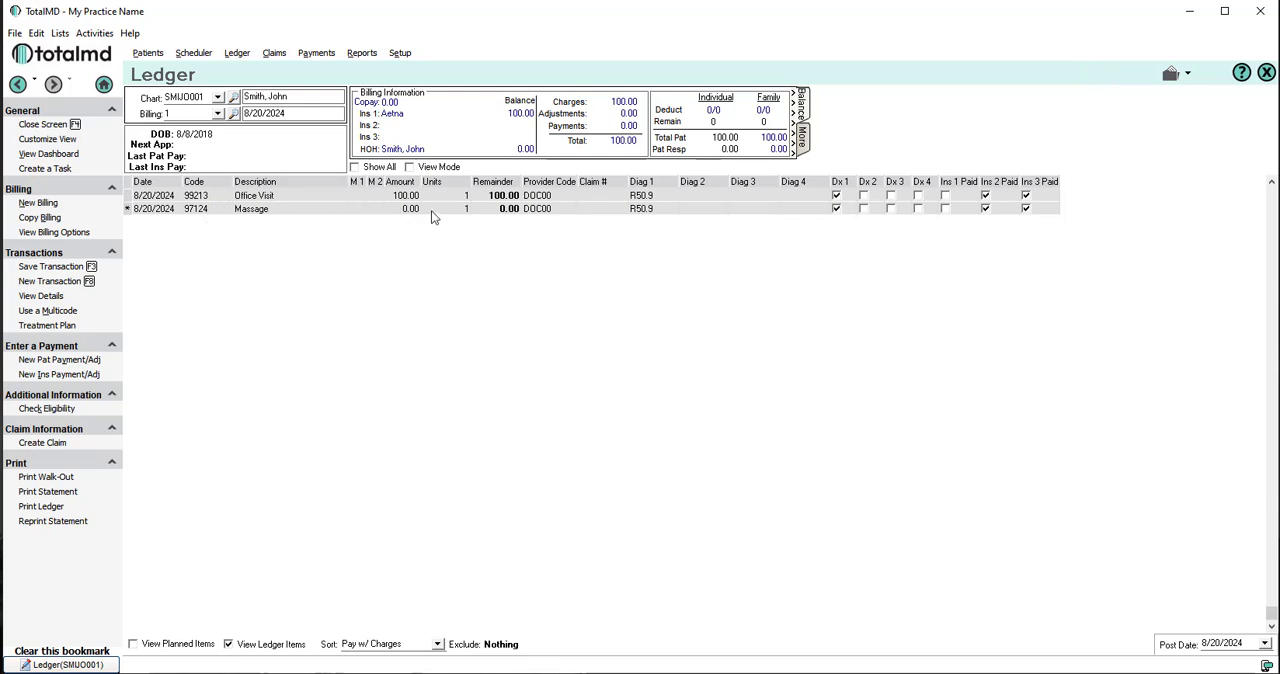
# Step: Set the Massage charge's amount to 75.00
pyautogui.click(498, 210)
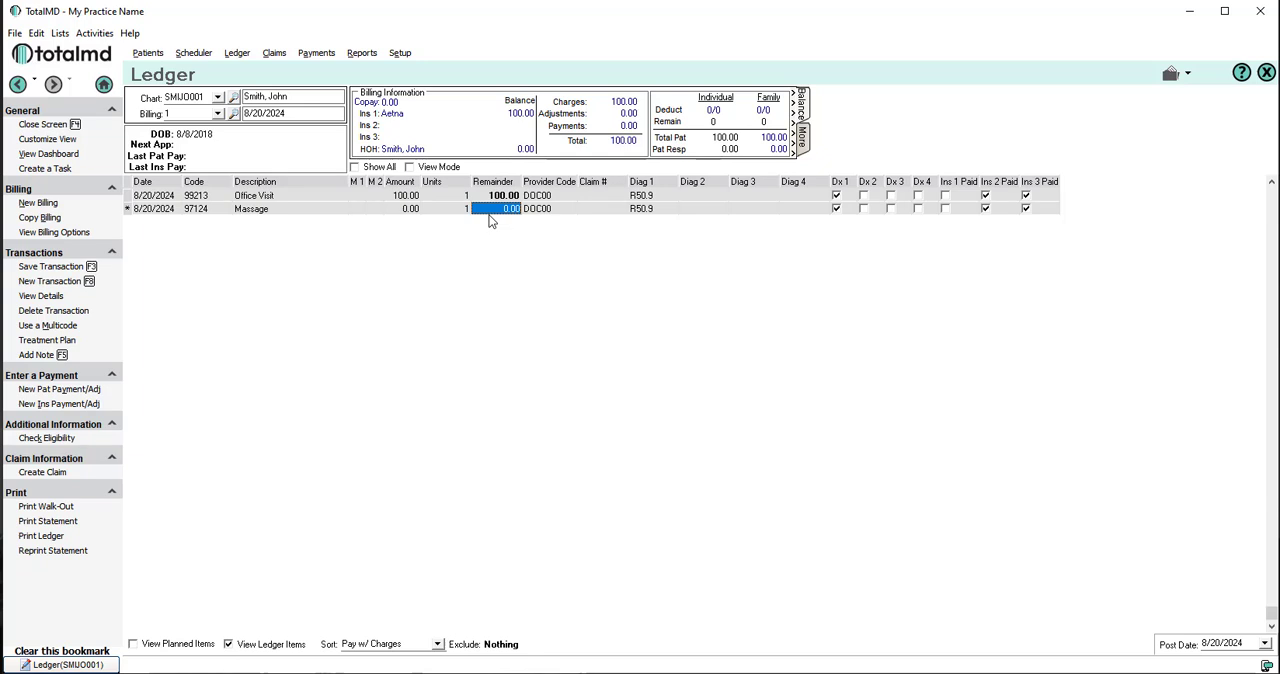
pyautogui.click(401, 211)
pyautogui.write('75')
pyautogui.press('Tab')
pyautogui.press('Tab')
pyautogui.press('Tab')
pyautogui.press('Tab')
pyautogui.press('Tab')
pyautogui.press('Tab')
# Step: Create and save diagnosis code M54.50, described as Lower Back Pain, as the Massage charge's second diagnosis
pyautogui.click(721, 208)
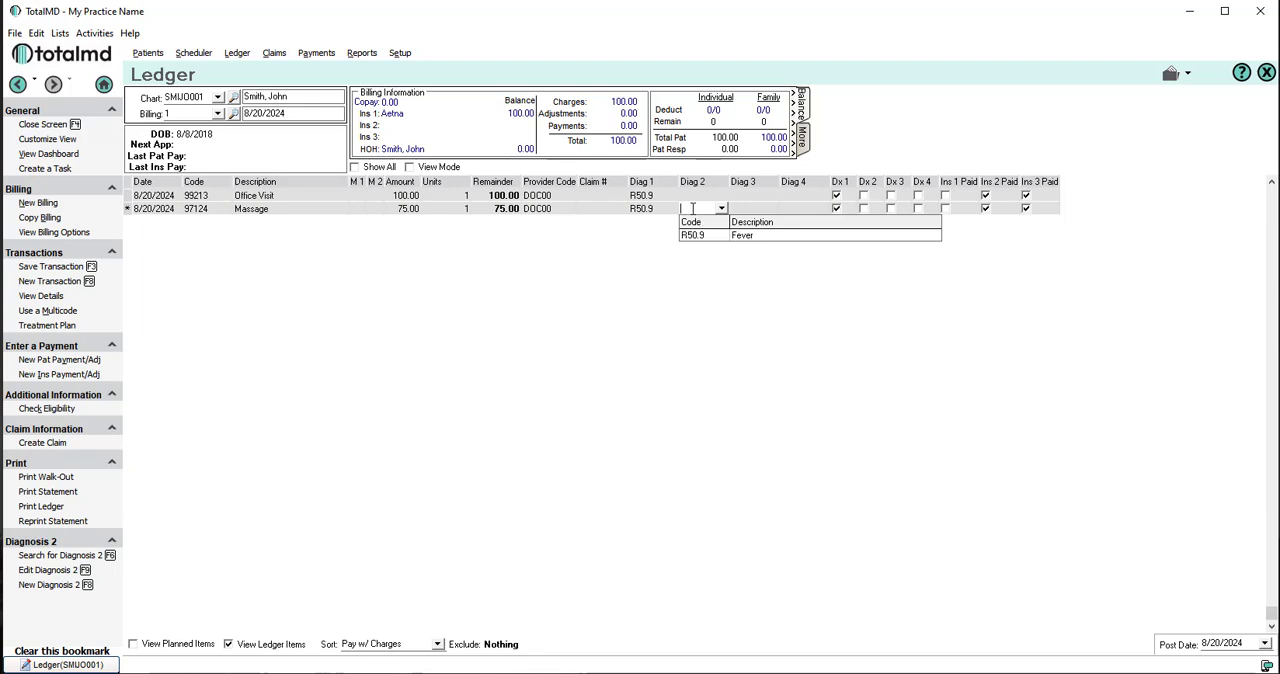
pyautogui.rightClick(692, 208)
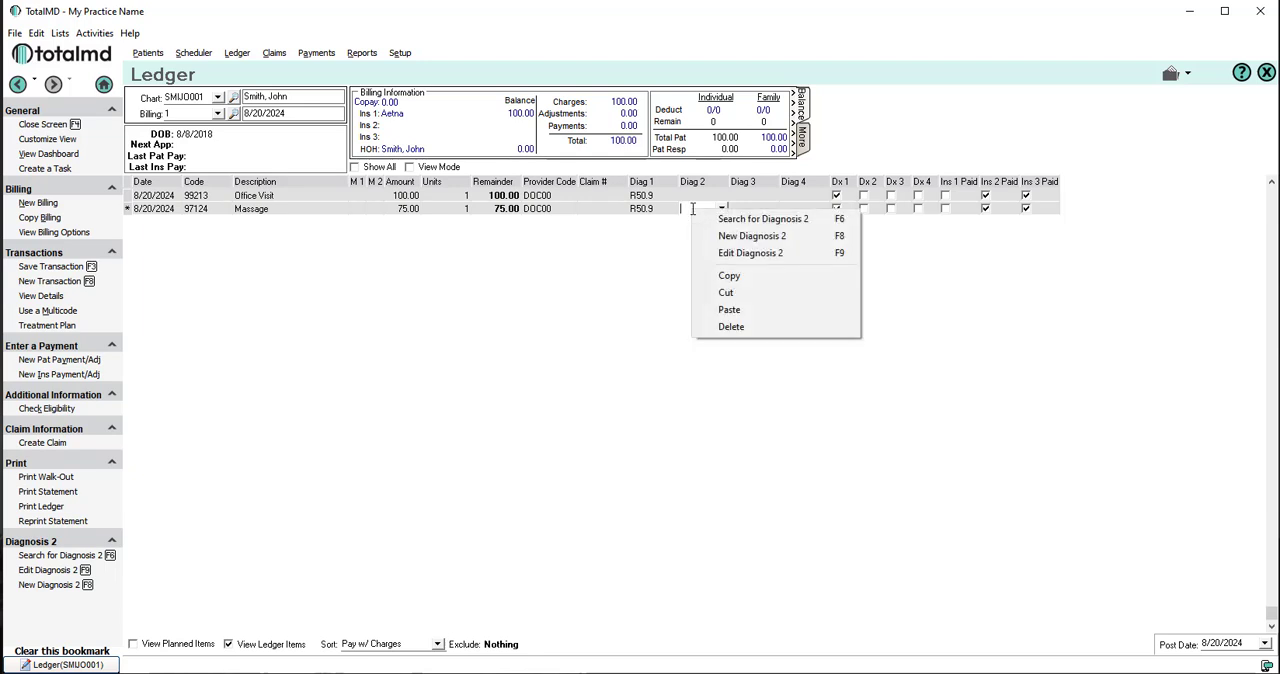
pyautogui.click(736, 237)
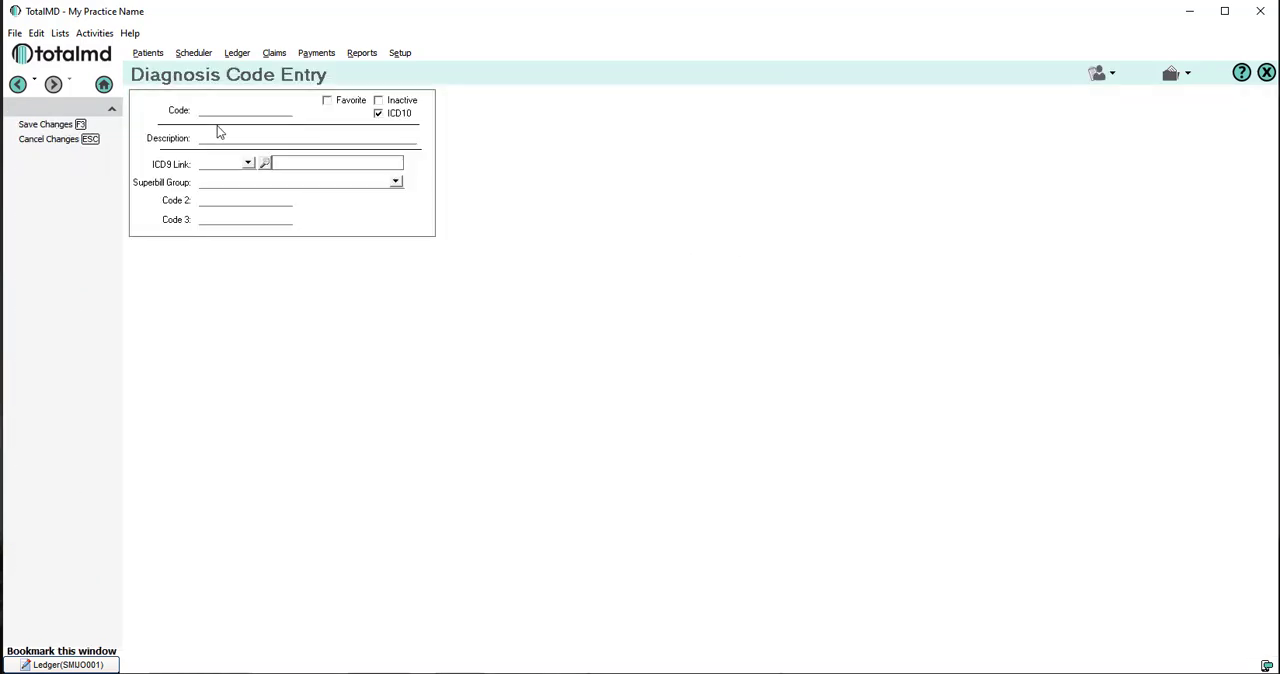
pyautogui.click(214, 108)
pyautogui.write('M54.50')
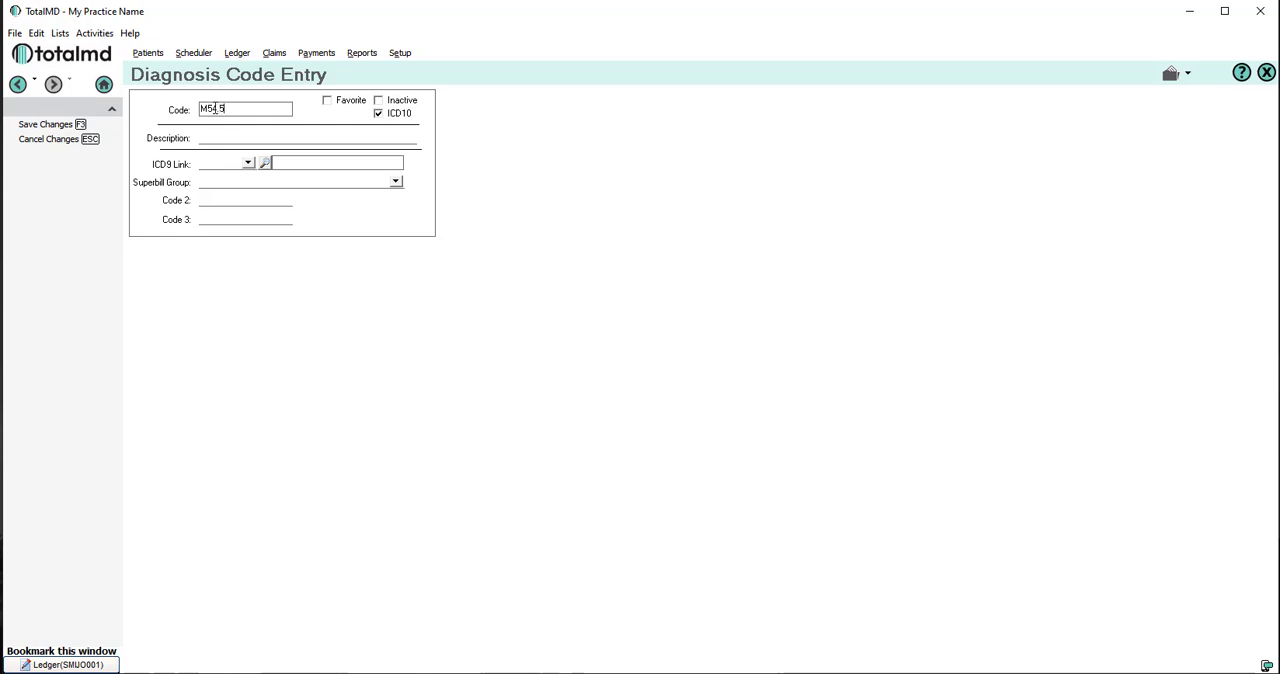
pyautogui.click(231, 136)
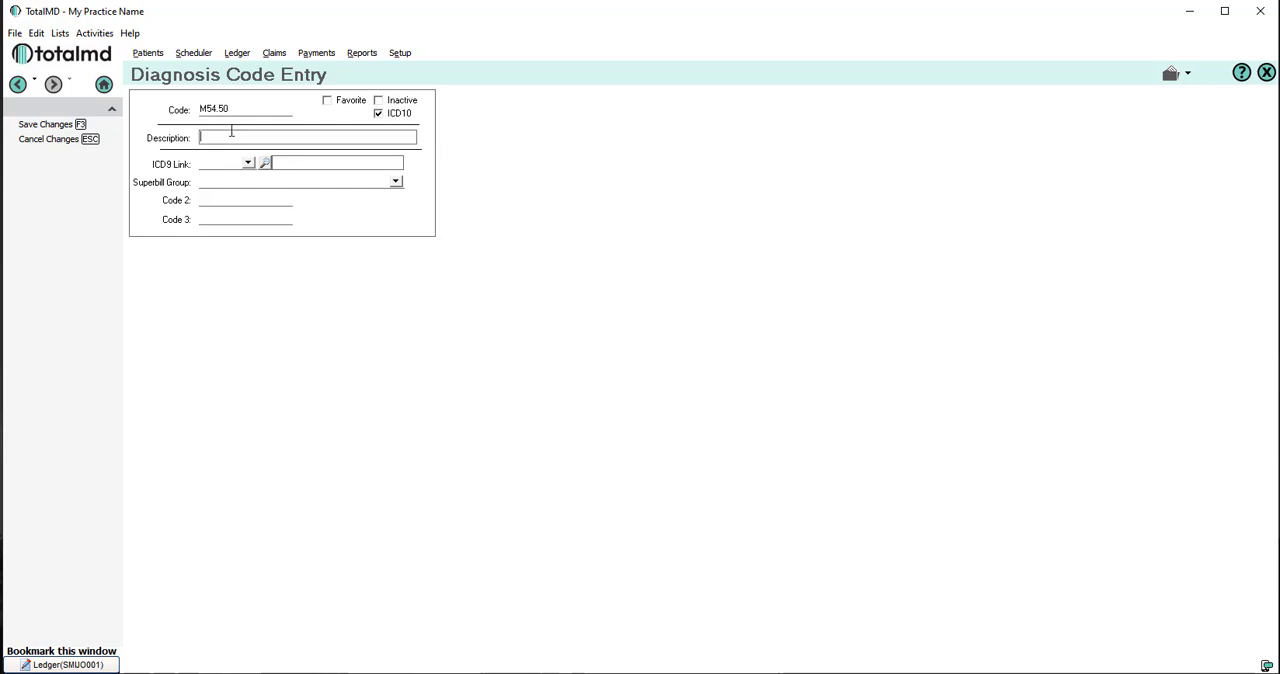
pyautogui.write('ower Back Pain')
pyautogui.click(28, 127)
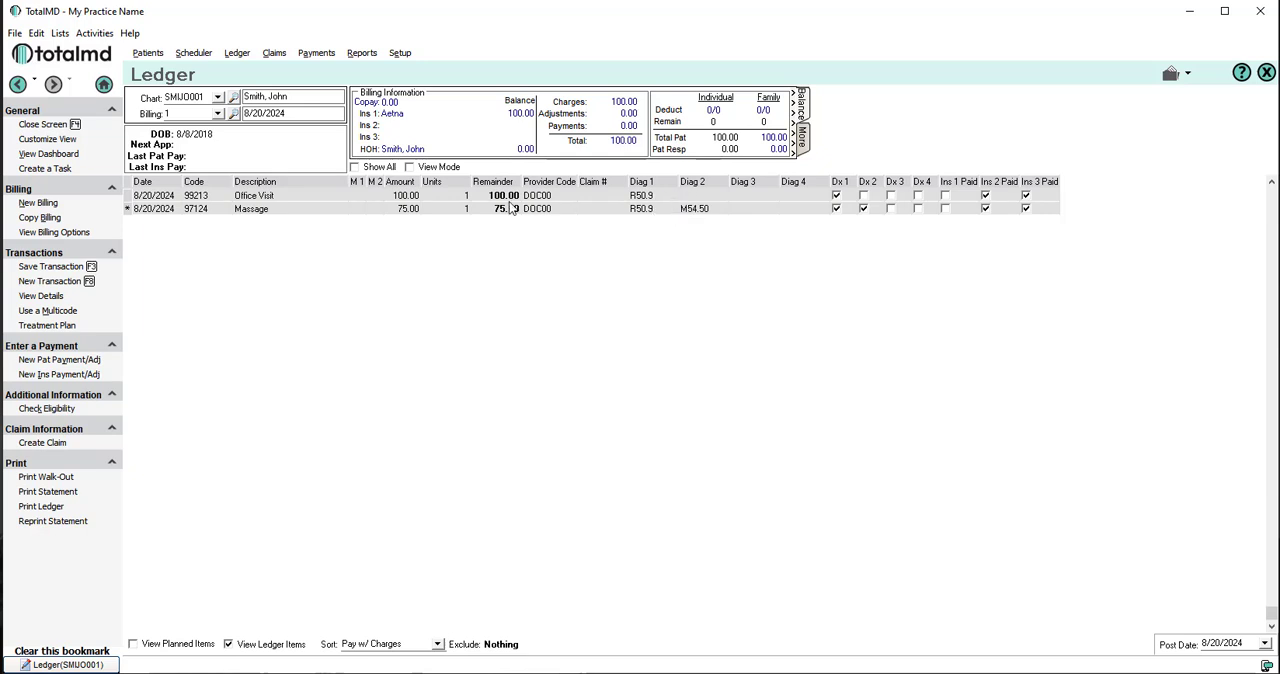
# Step: Set the Office Visit's second diagnosis to M54.50, then link the Office Visit only to Dx 1 and the Massage only to Dx 2
pyautogui.click(700, 197)
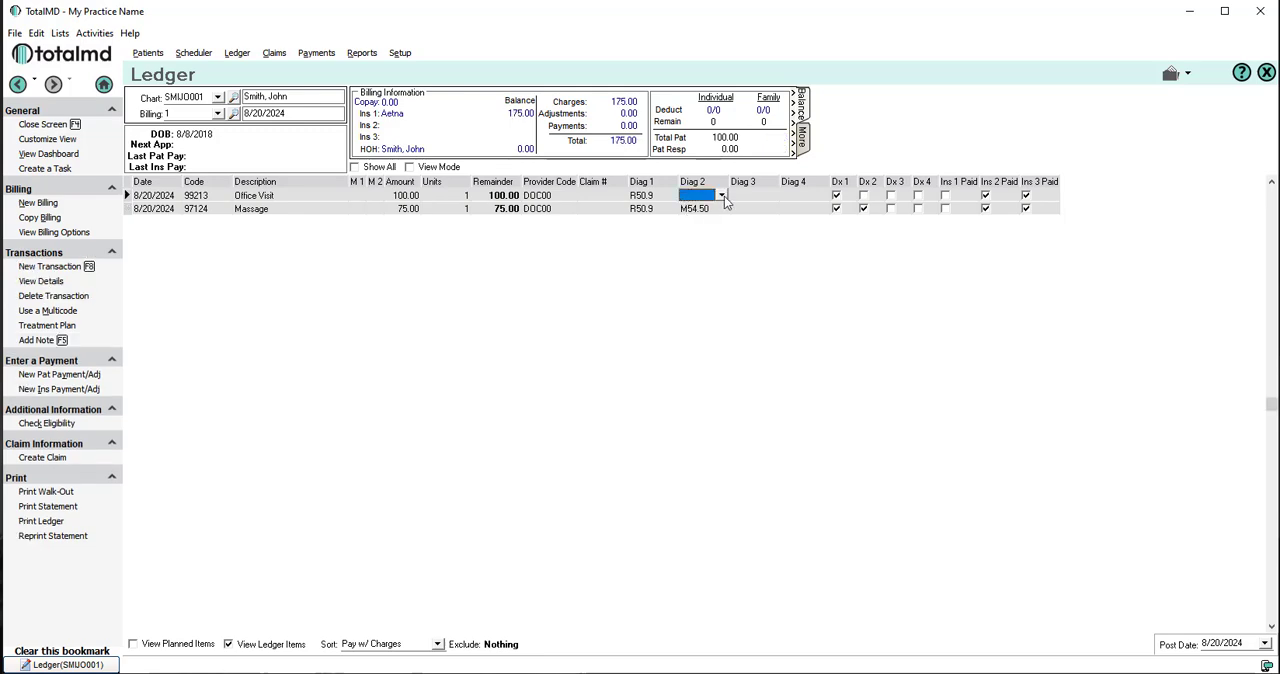
pyautogui.click(721, 196)
pyautogui.click(701, 231)
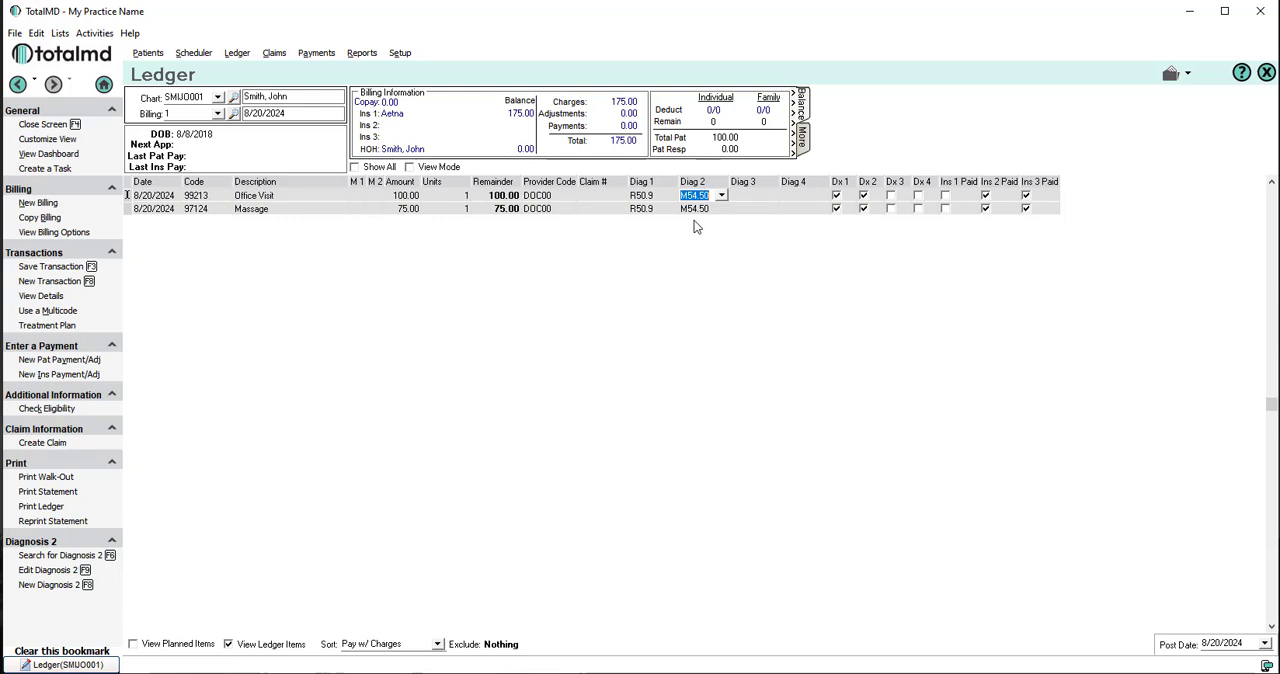
pyautogui.click(864, 196)
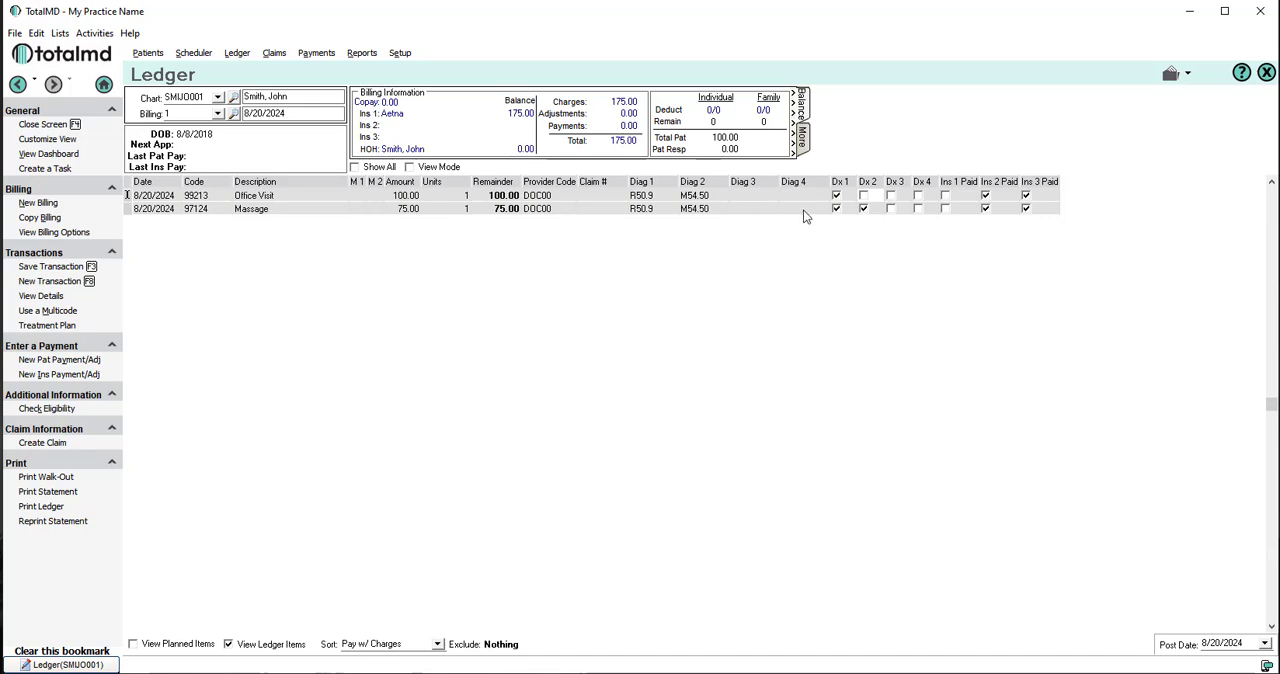
pyautogui.click(836, 210)
# Step: Add the Place of Service field to the ledger's viewed fields in the Customize View settings
pyautogui.click(38, 141)
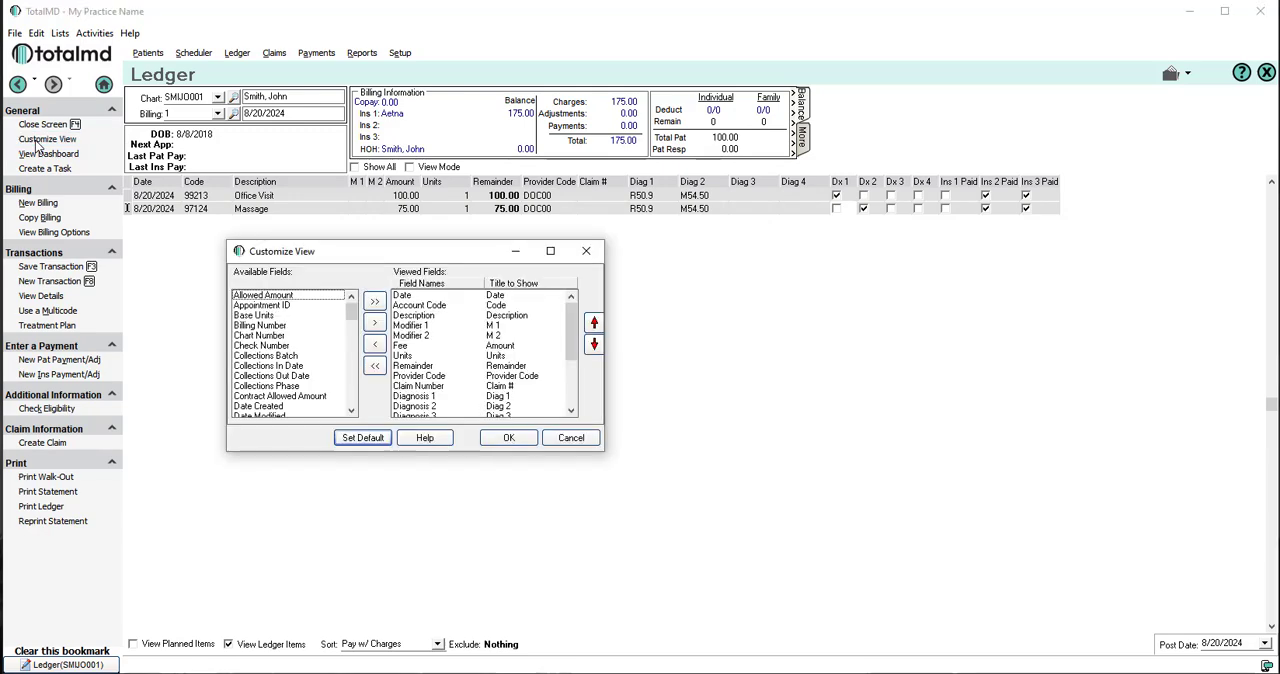
pyautogui.click(270, 377)
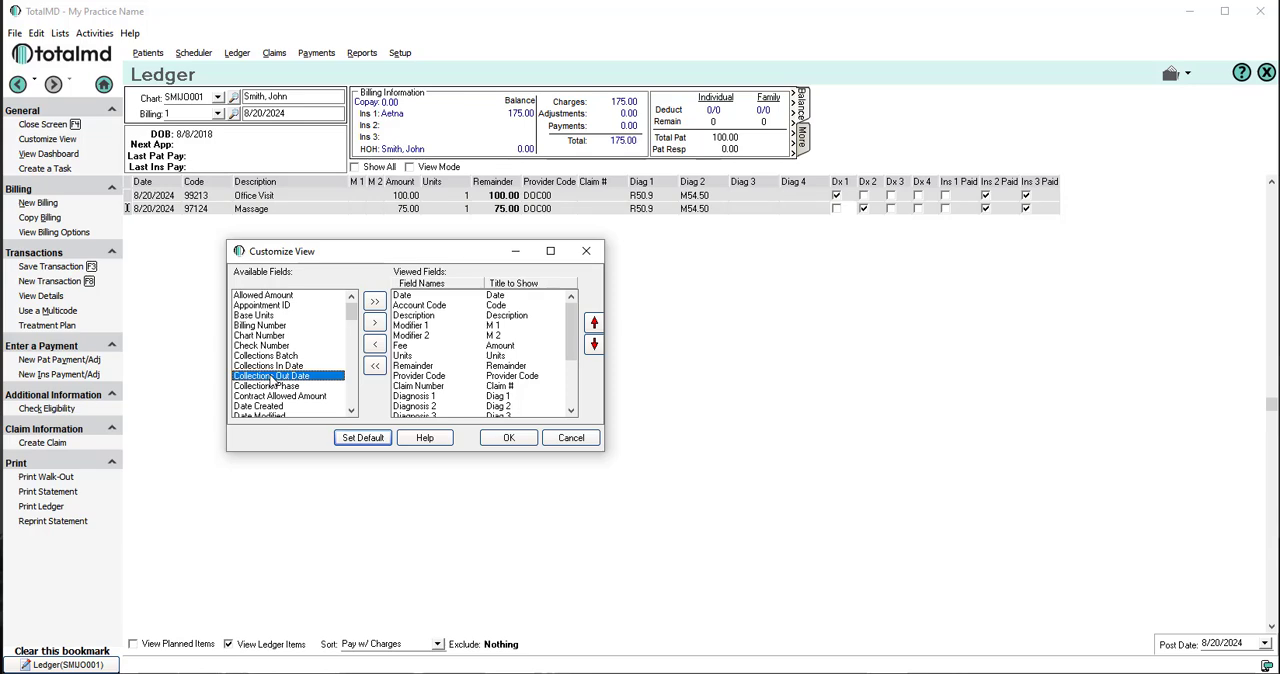
pyautogui.press('p')
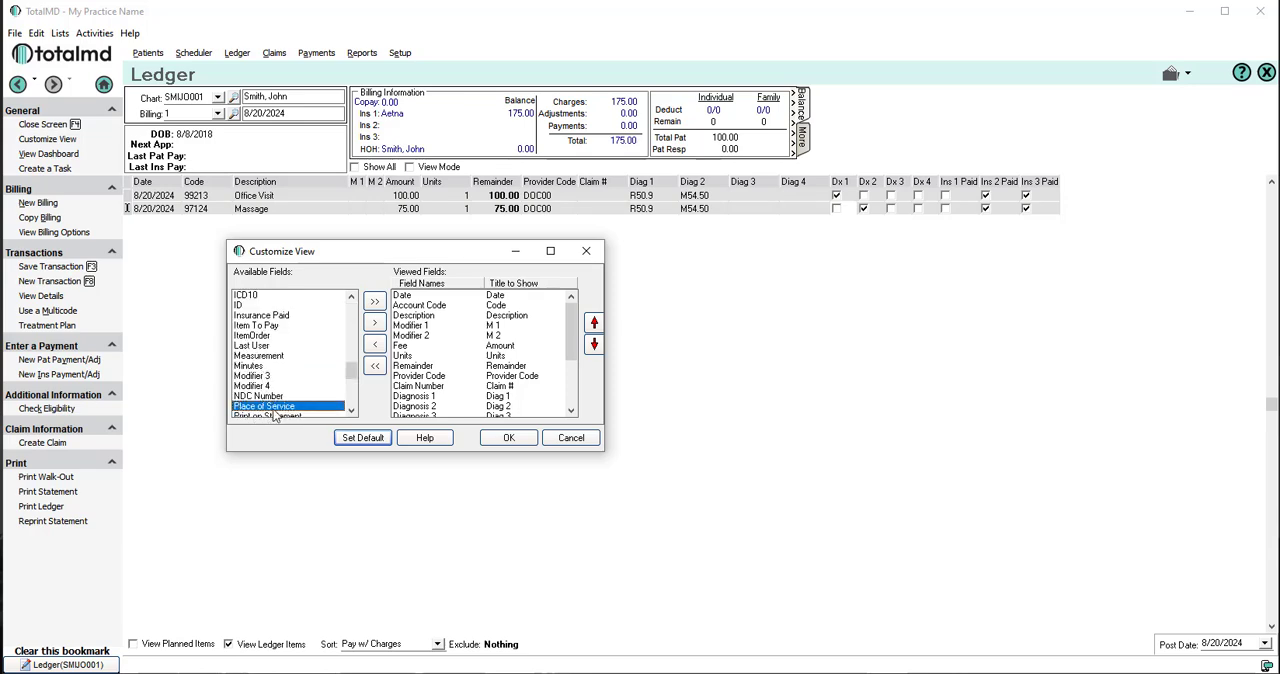
pyautogui.click(375, 322)
# Step: Reorder the viewed fields so Place of Service sits between Fee and Units, and apply the customized ledger view
pyautogui.moveTo(572, 330); pyautogui.dragTo(575, 398)
pyautogui.click(428, 407)
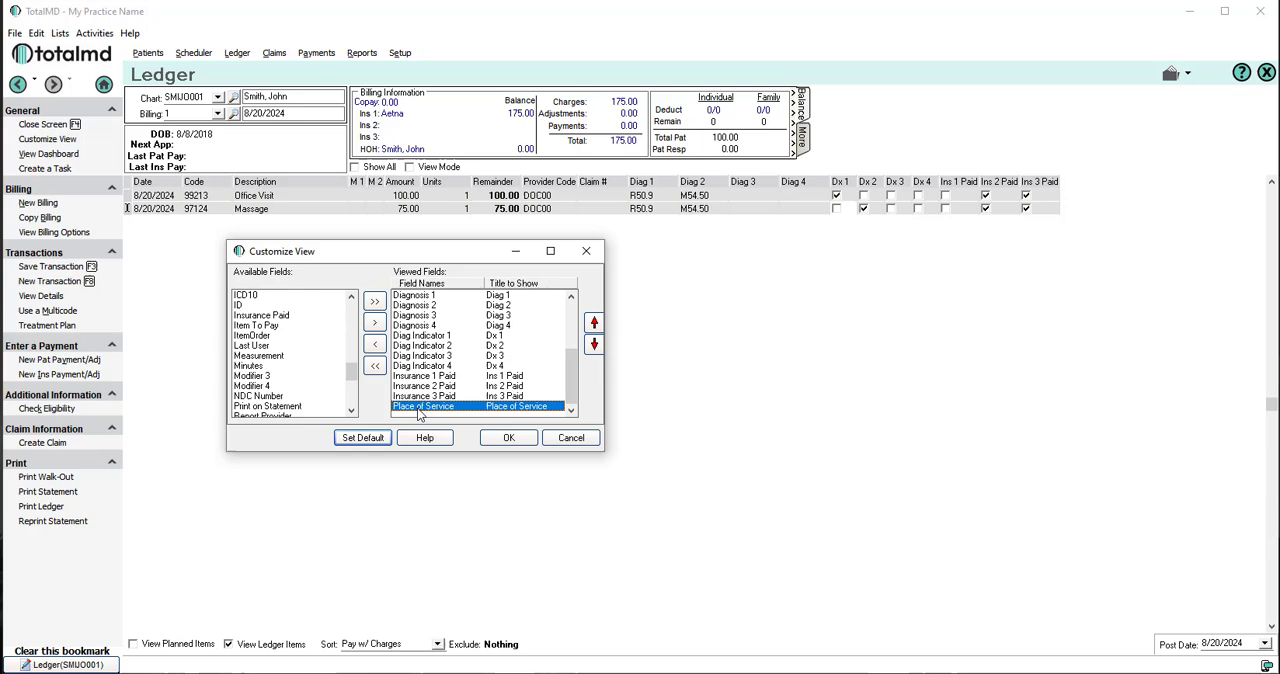
pyautogui.click(594, 322)
pyautogui.click(594, 322)
pyautogui.click(594, 322)
pyautogui.click(594, 322)
pyautogui.click(594, 322)
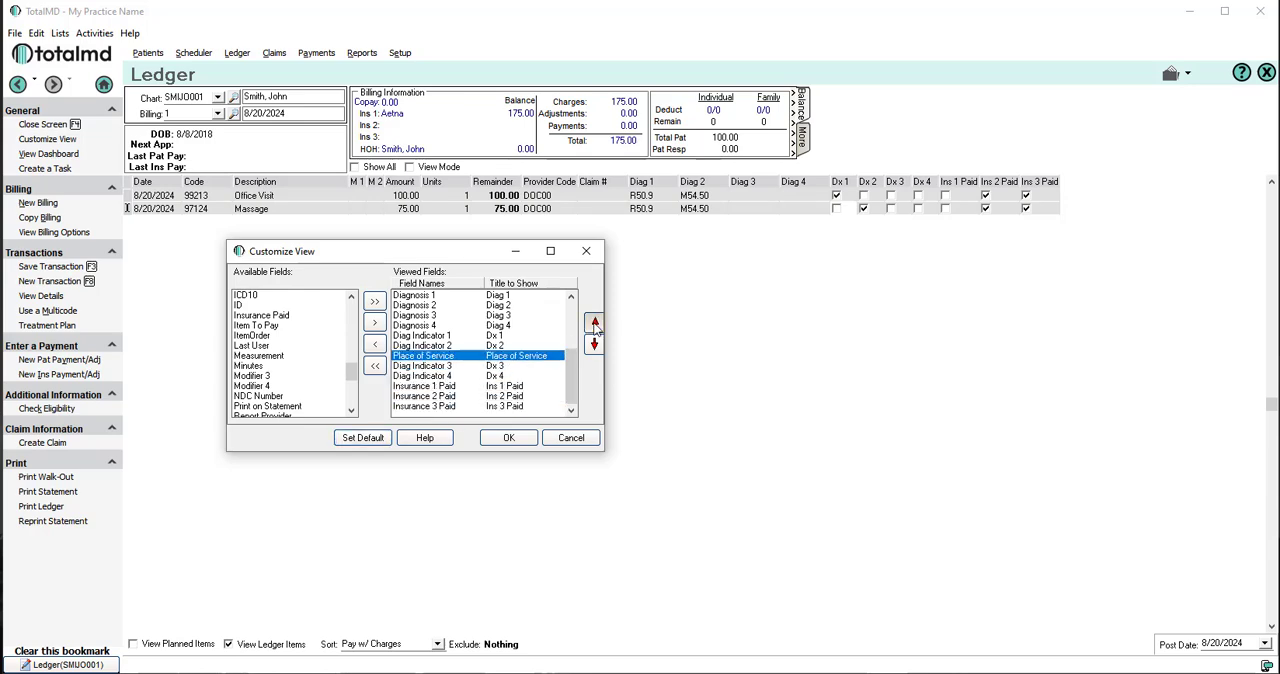
pyautogui.click(594, 322)
pyautogui.click(594, 322)
pyautogui.click(594, 322)
pyautogui.click(594, 322)
pyautogui.click(594, 322)
pyautogui.click(594, 322)
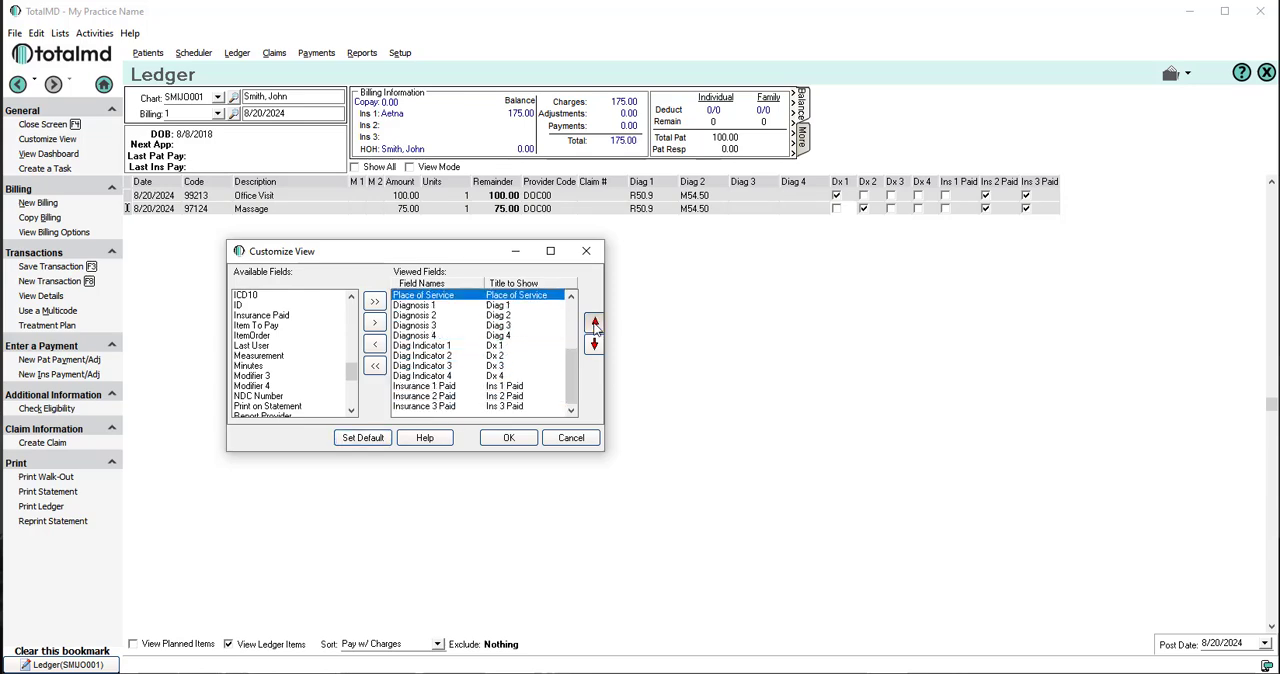
pyautogui.click(594, 322)
pyautogui.click(594, 322)
pyautogui.click(595, 326)
pyautogui.click(595, 326)
pyautogui.click(595, 326)
pyautogui.click(595, 326)
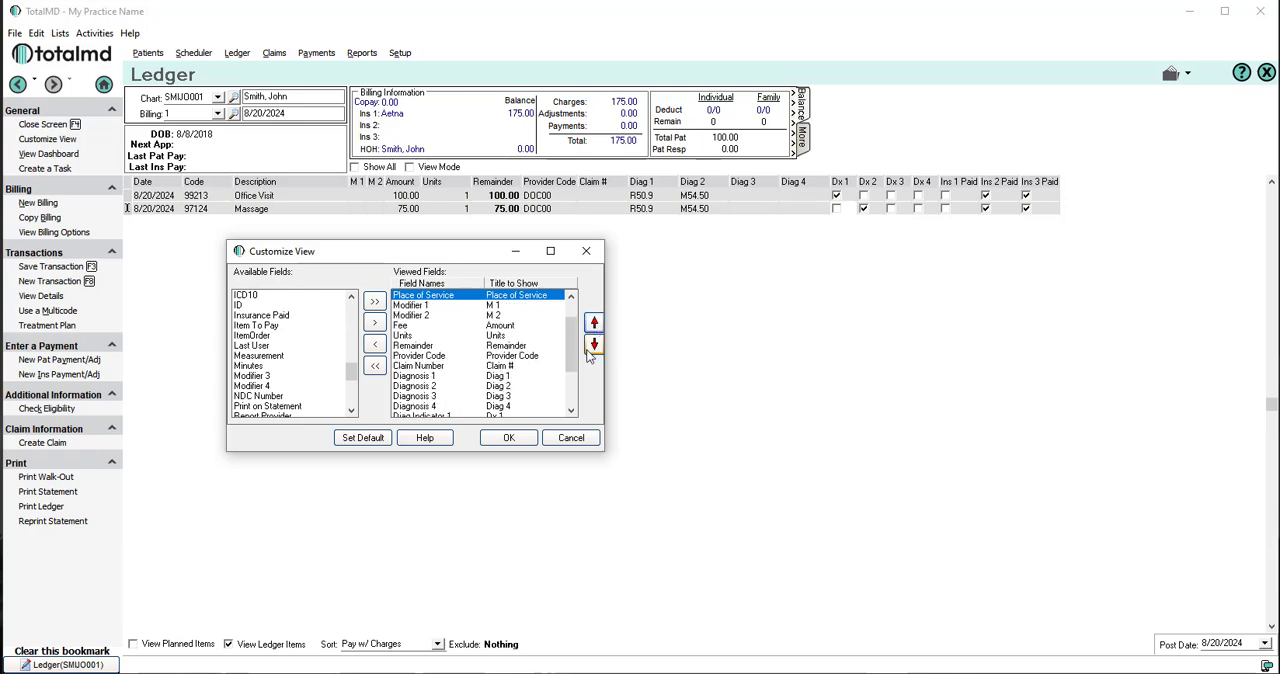
pyautogui.click(591, 350)
pyautogui.click(592, 346)
pyautogui.click(592, 346)
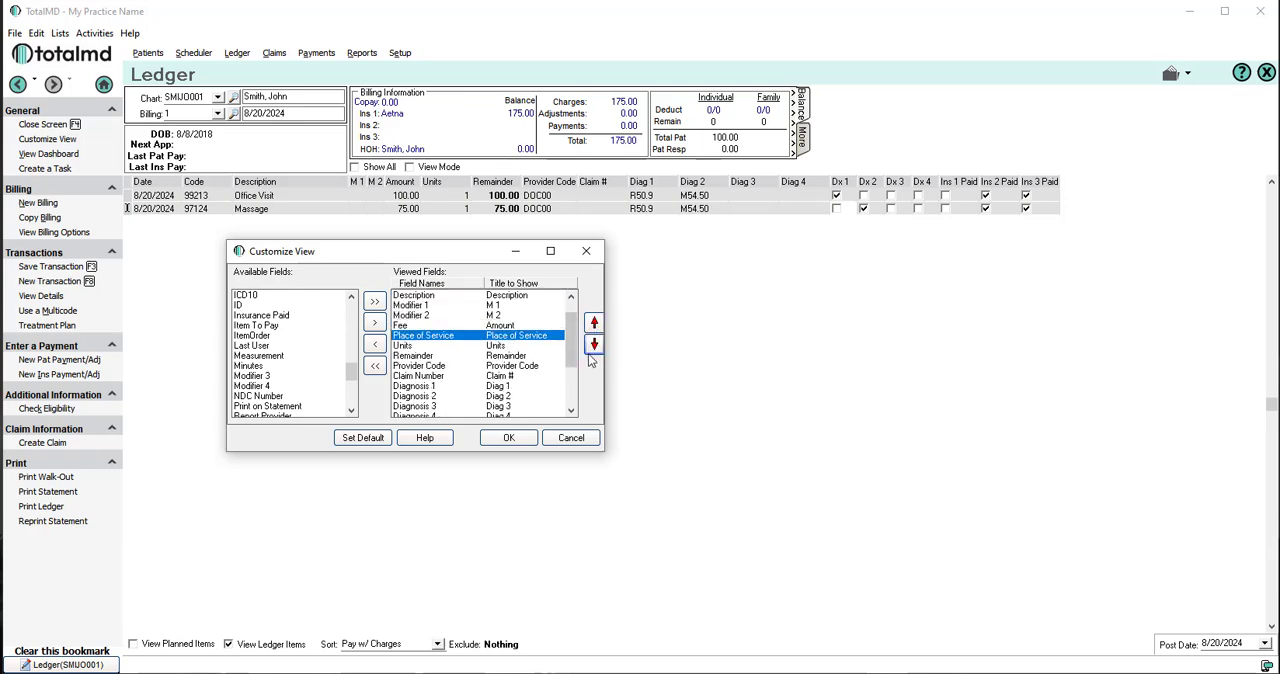
pyautogui.click(510, 437)
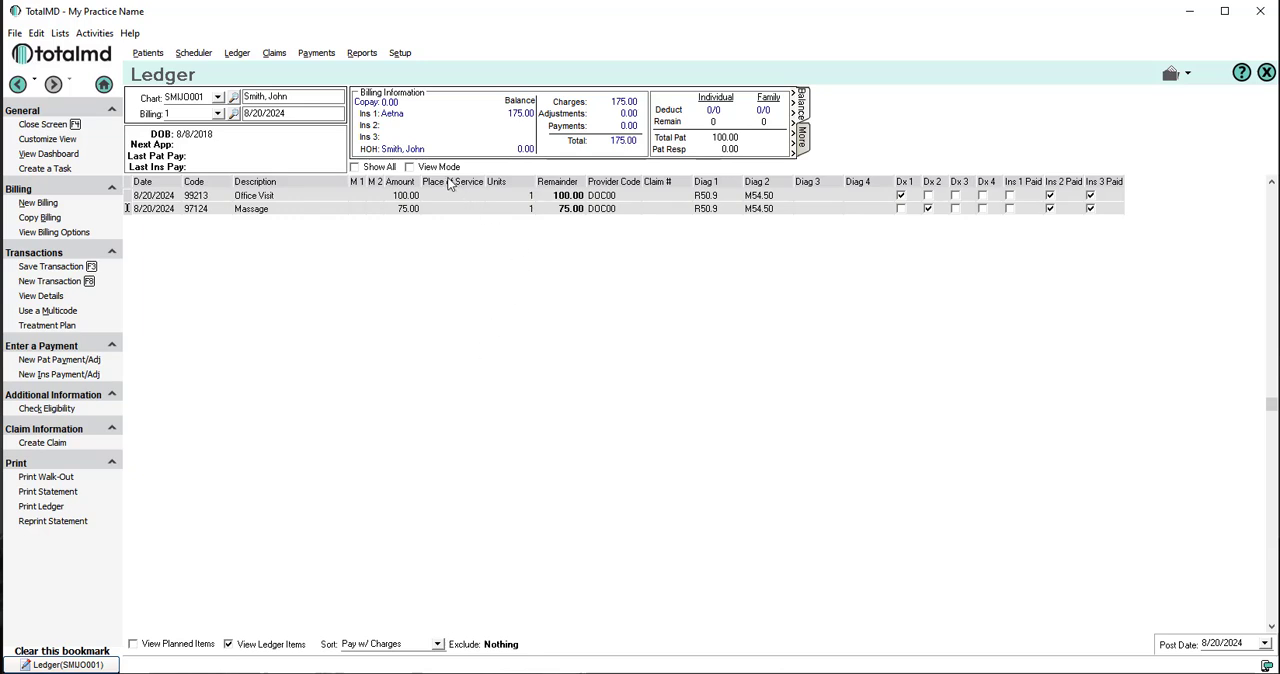
# Step: Set the Place of Service to 11 for both the Office Visit and Massage charges
pyautogui.click(441, 209)
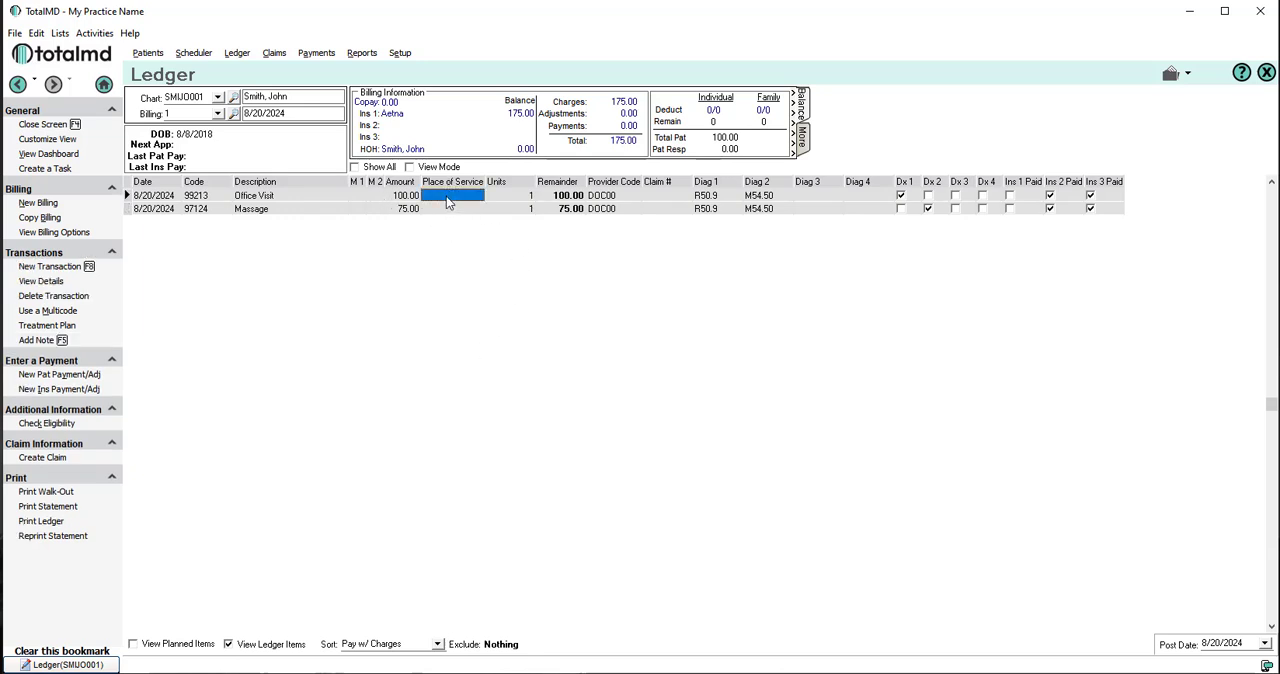
pyautogui.click(434, 198)
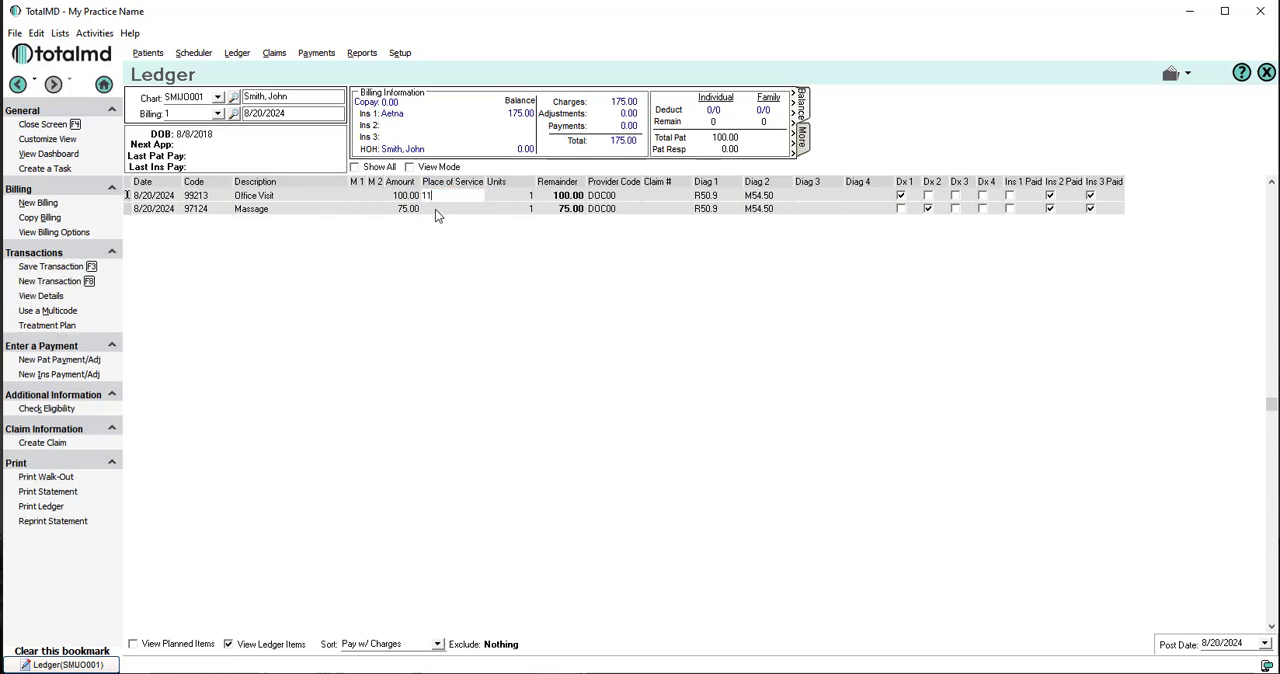
pyautogui.write('11')
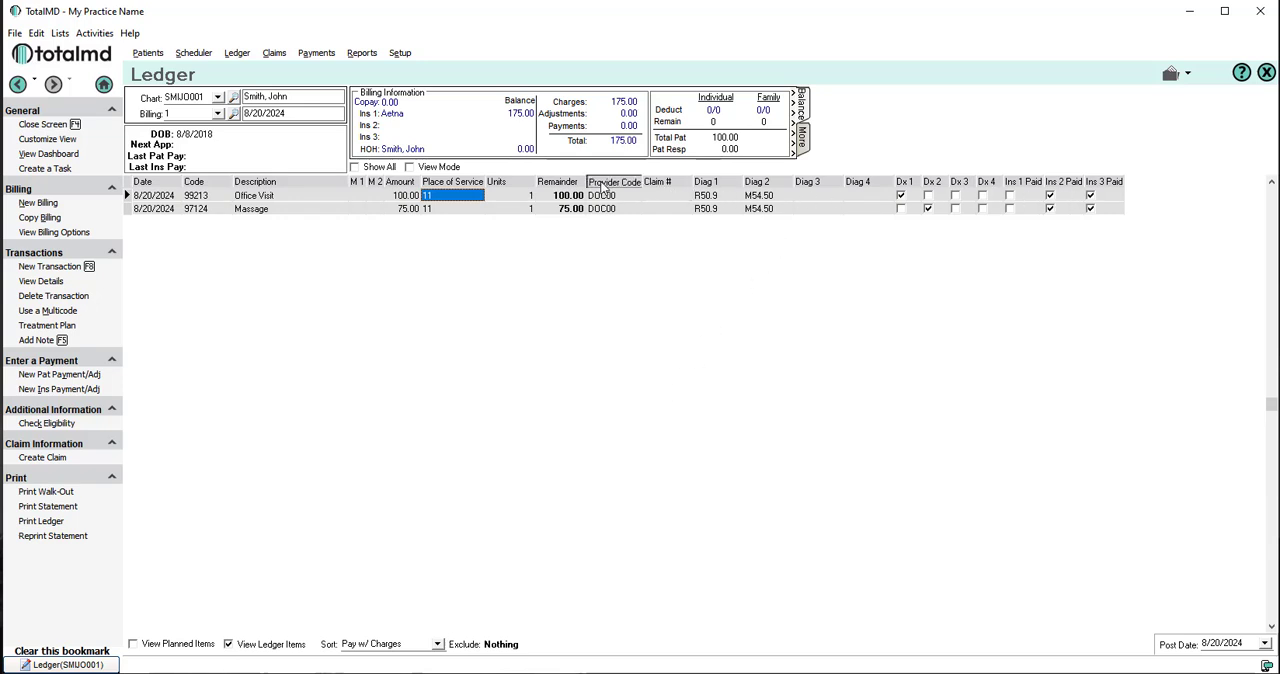
pyautogui.moveTo(604, 187)
pyautogui.mouseDown()
pyautogui.moveTo(475, 187)
pyautogui.moveTo(686, 190)
pyautogui.moveTo(604, 198)
pyautogui.mouseUp()
pyautogui.press('Escape')
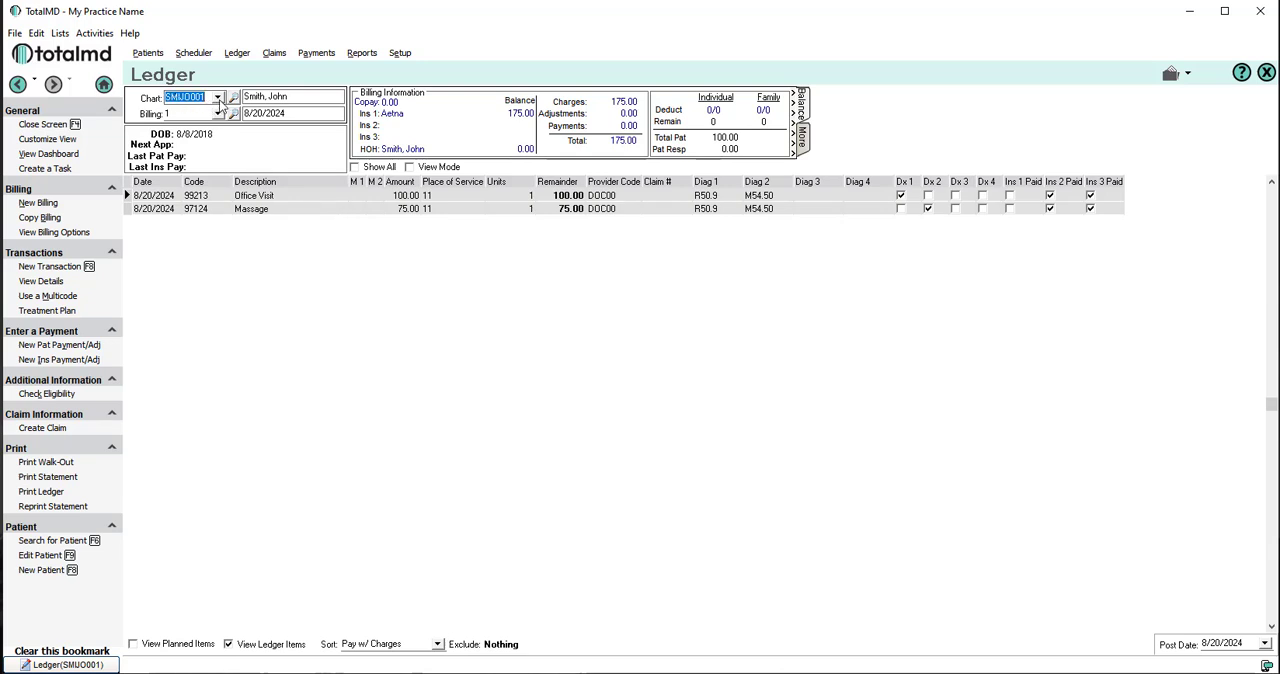
# Step: Open the list of patient charts for the ledger
pyautogui.click(217, 98)
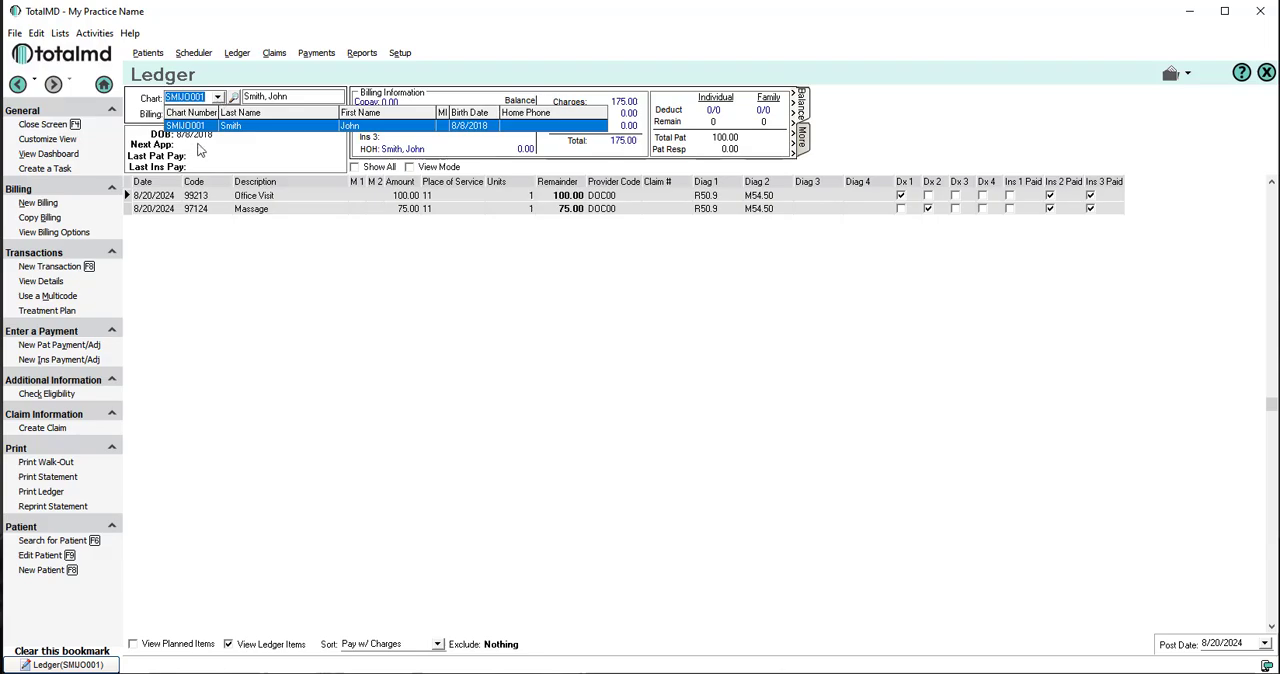